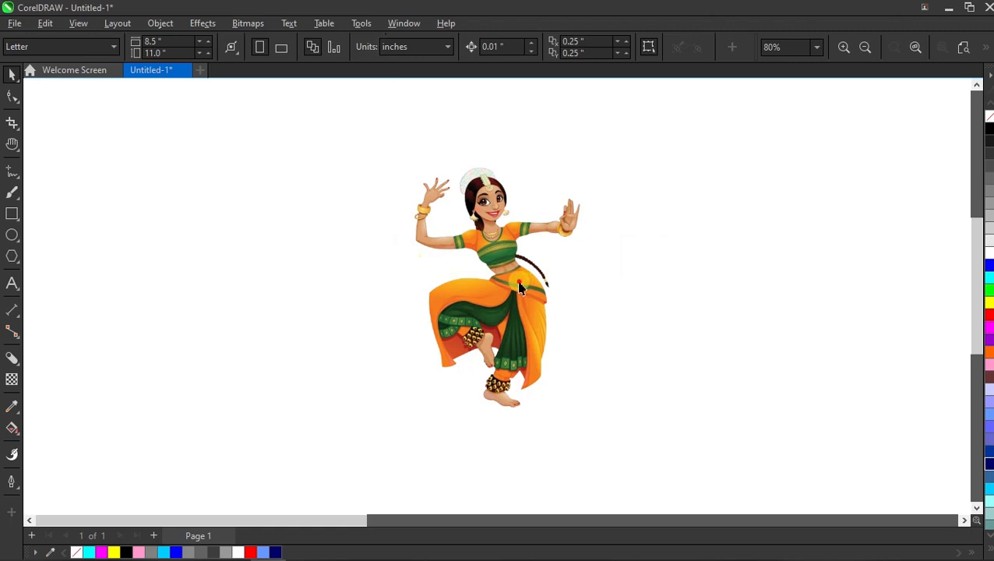
- Draw a small square about 0.55 inch wide to the left of the dancer image
left_click(305, 286)
left_click(10, 213)
left_click_drag(342, 177, 375, 208)
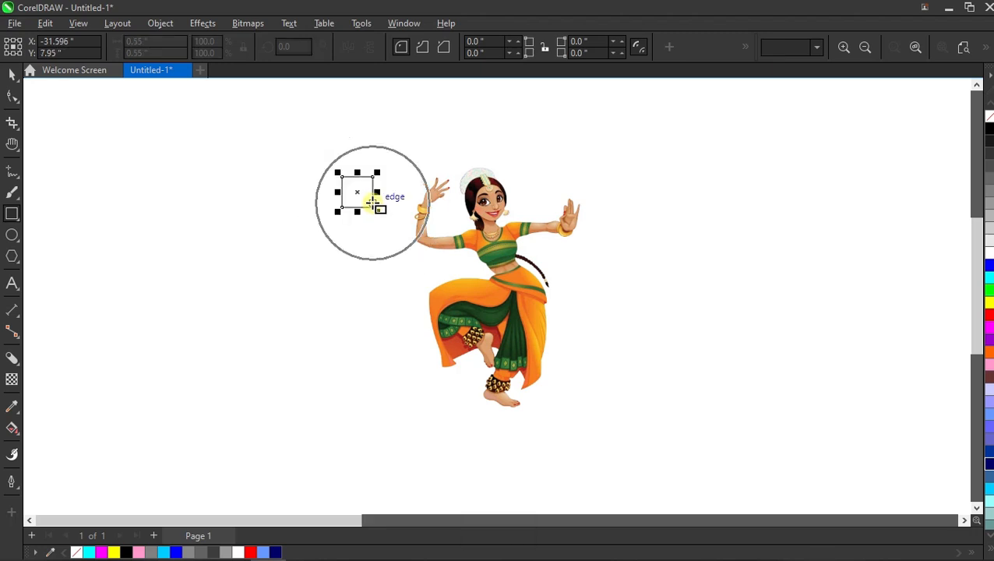
- Duplicate the square downward three times to form a vertical column of four squares
key("space")
left_click_drag(355, 173, 355, 218)
right_click(355, 218)
key("ctrl+r")
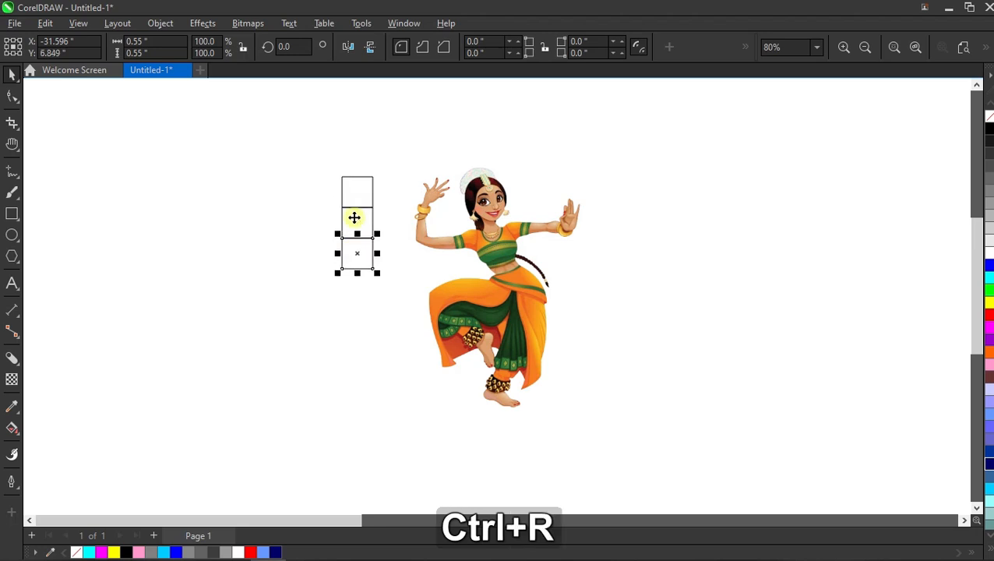
key("ctrl+r")
left_click(285, 225)
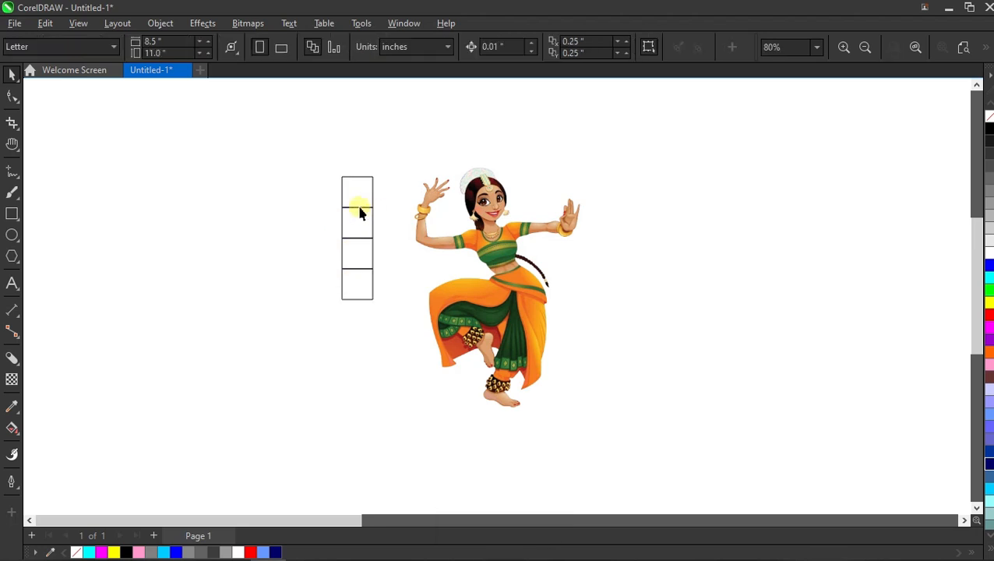
- Fill the four squares cyan, magenta, yellow and black from top to bottom
left_click(359, 194)
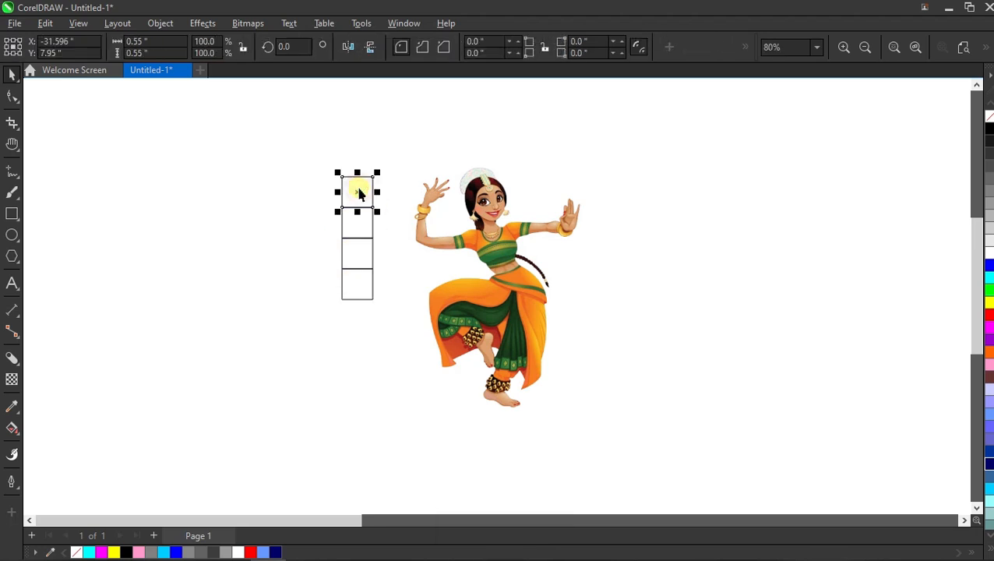
left_click(988, 279)
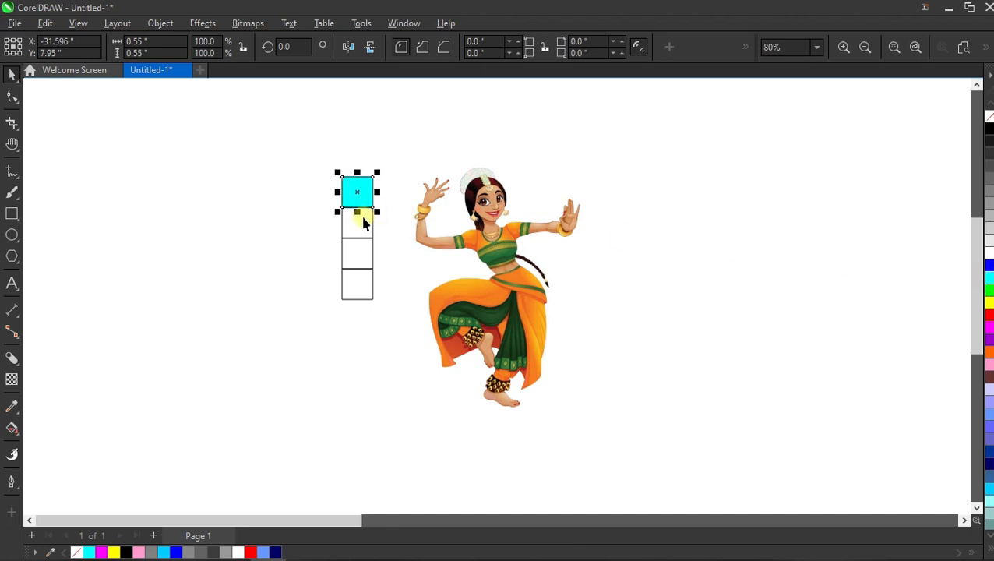
left_click(363, 223)
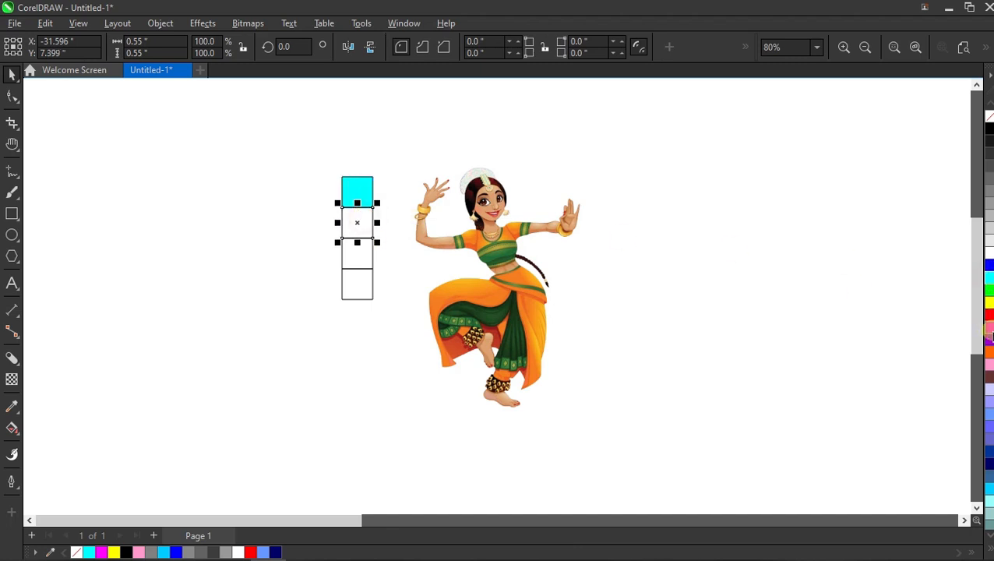
left_click(990, 328)
left_click(360, 261)
left_click(989, 301)
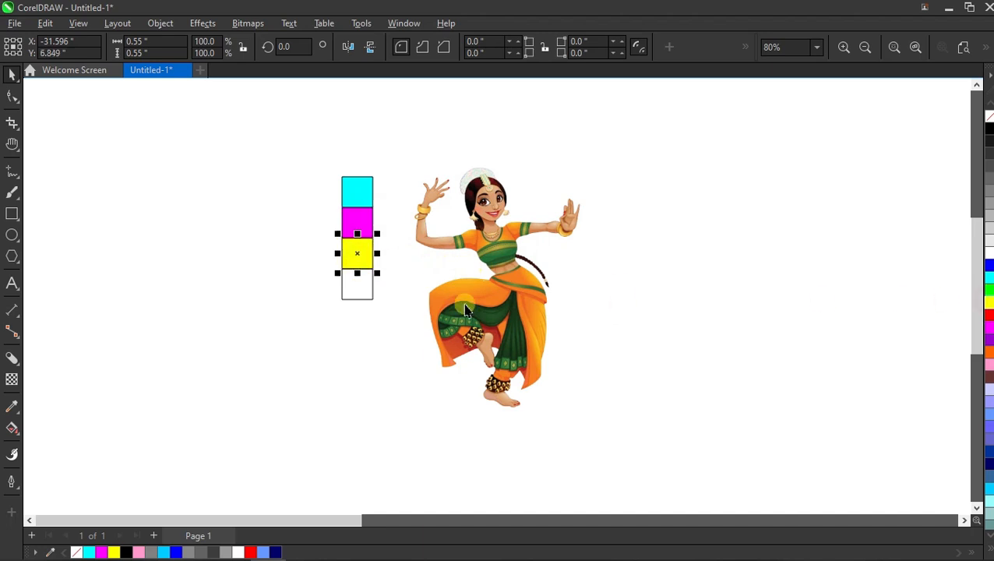
left_click(363, 296)
left_click(989, 129)
- Select all four squares and remove their outlines
left_click_drag(317, 151, 388, 312)
right_click(988, 115)
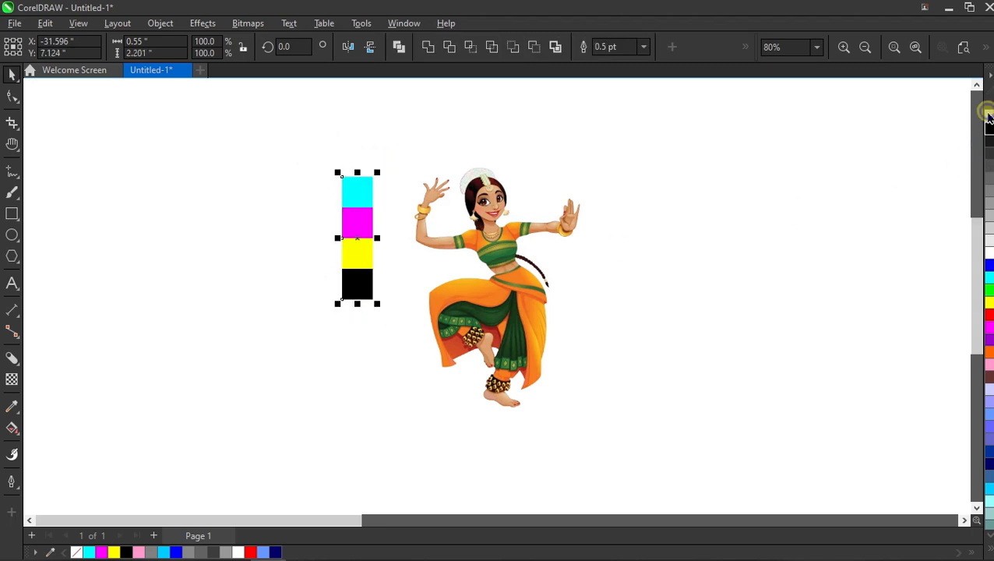
- Move the dancer image slightly closer to the column of colour squares
left_click(676, 187)
left_click_drag(505, 248, 493, 240)
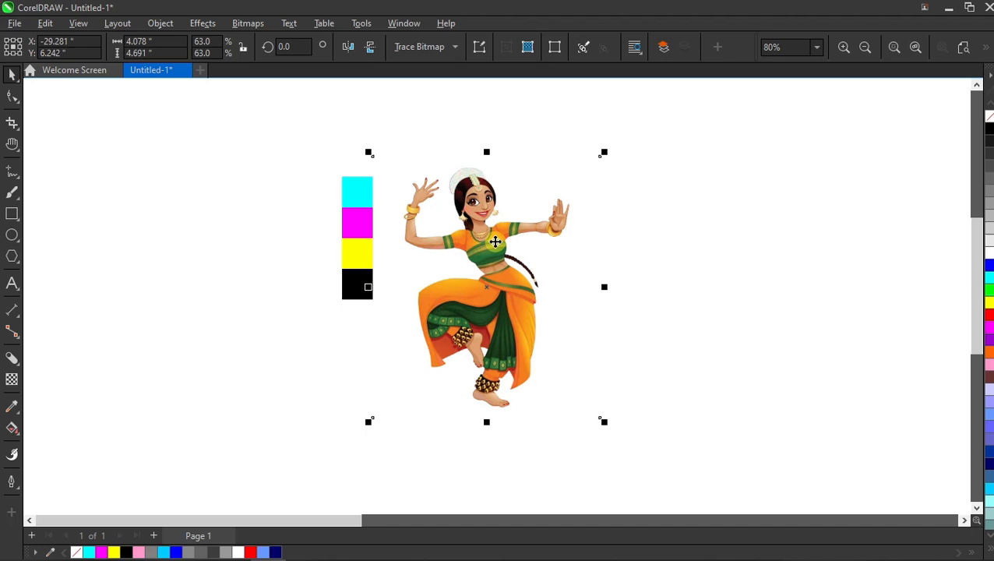
left_click(675, 220)
- Duplicate the squares and dancer together to the right three times, making four side-by-side copies
left_click_drag(276, 132, 657, 442)
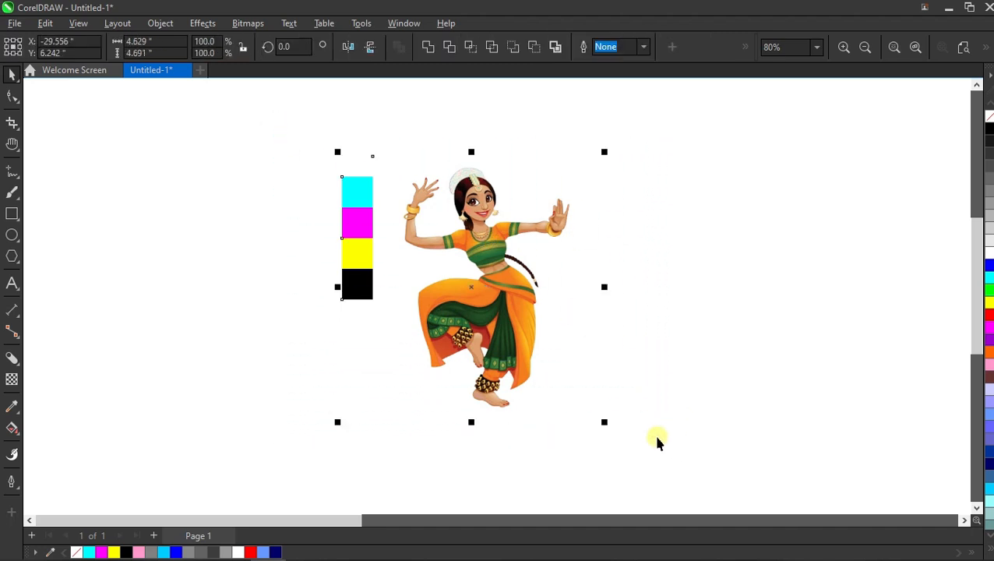
scroll(288, 257, "down", 2)
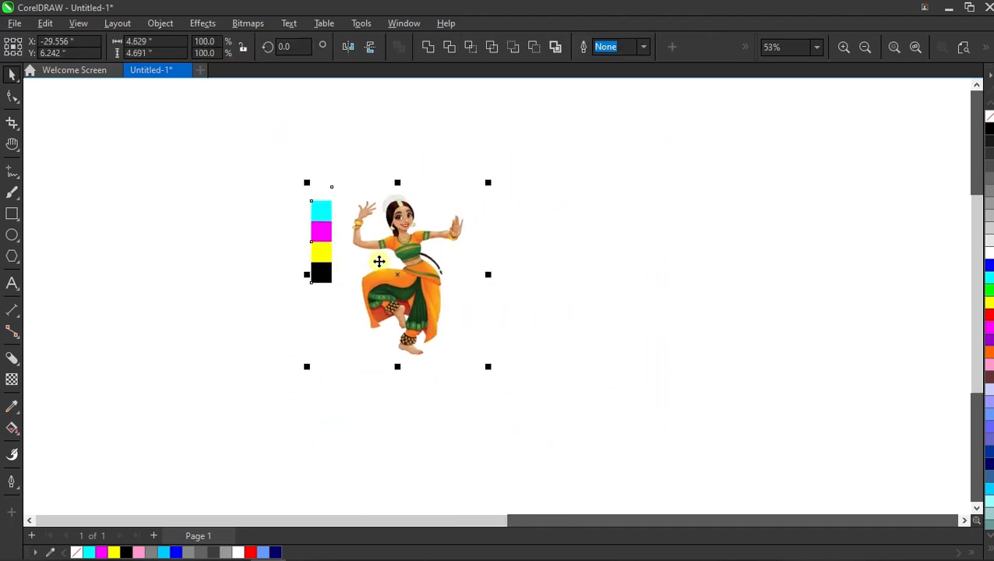
left_click_drag(379, 261, 542, 264)
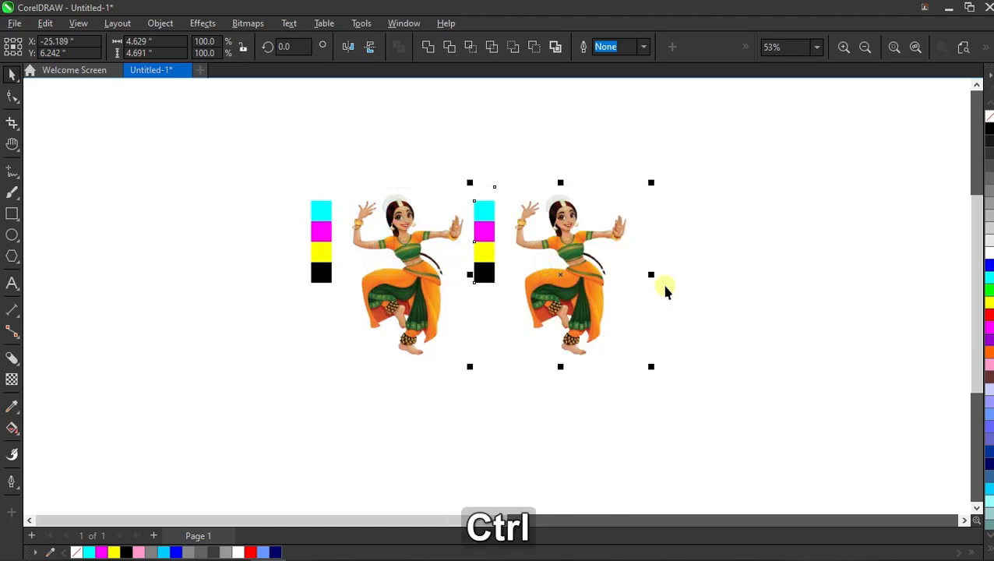
key("ctrl+r")
key("ctrl+r")
left_click(886, 129)
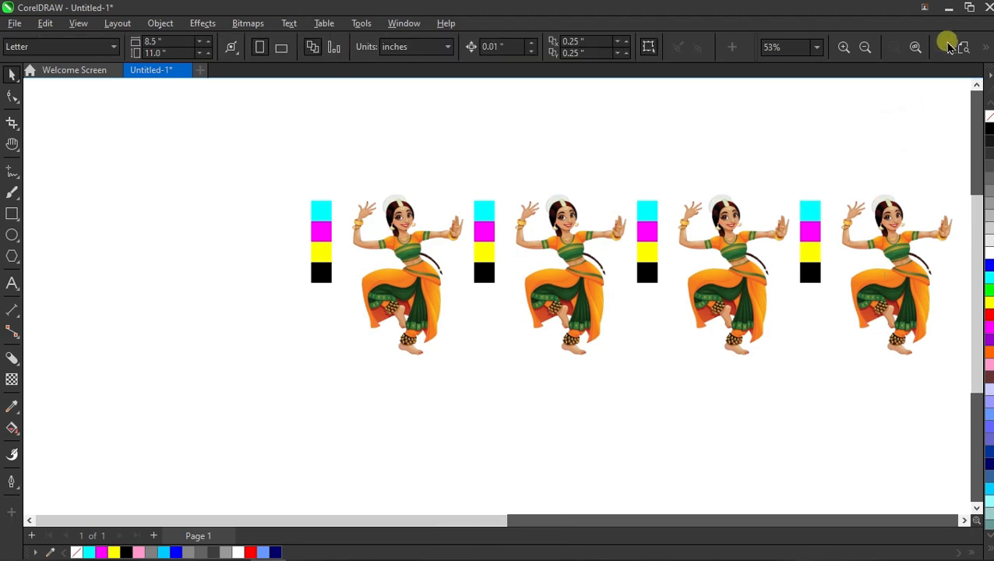
- Delete the cyan, magenta and yellow squares of the fourth copy, keeping only the black square
left_click(961, 48)
scroll(532, 243, "down", 1)
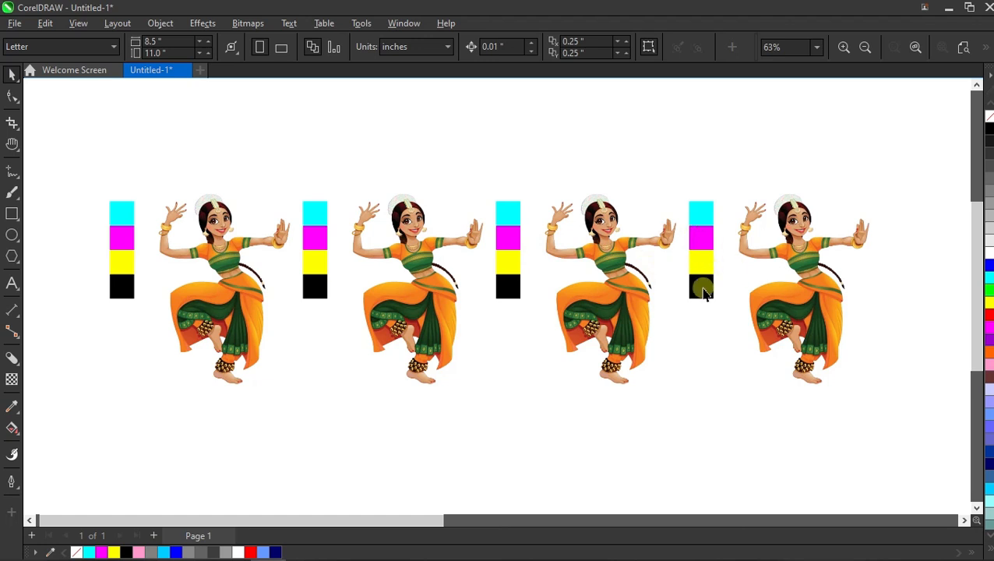
left_click(702, 210)
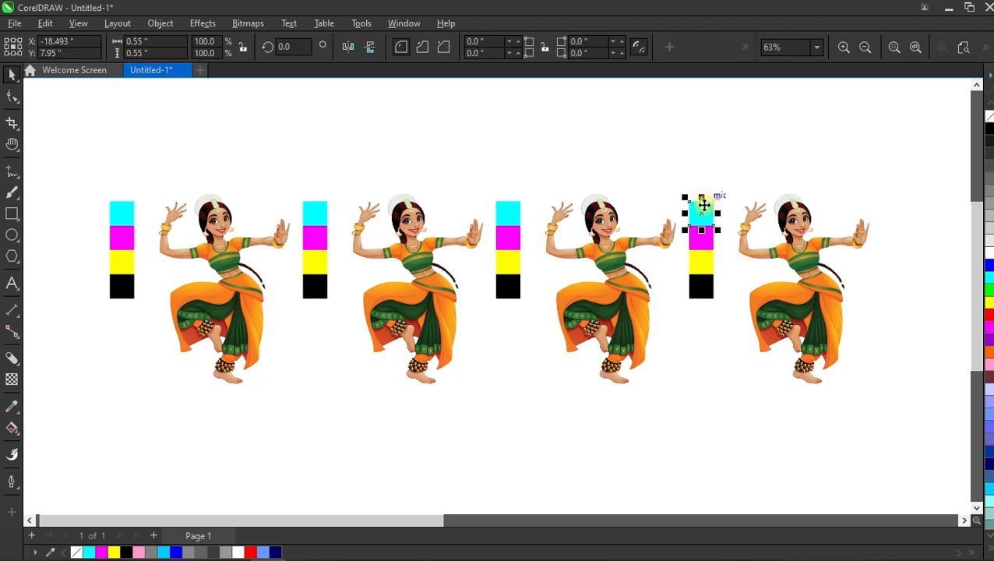
key("Delete")
key("Delete")
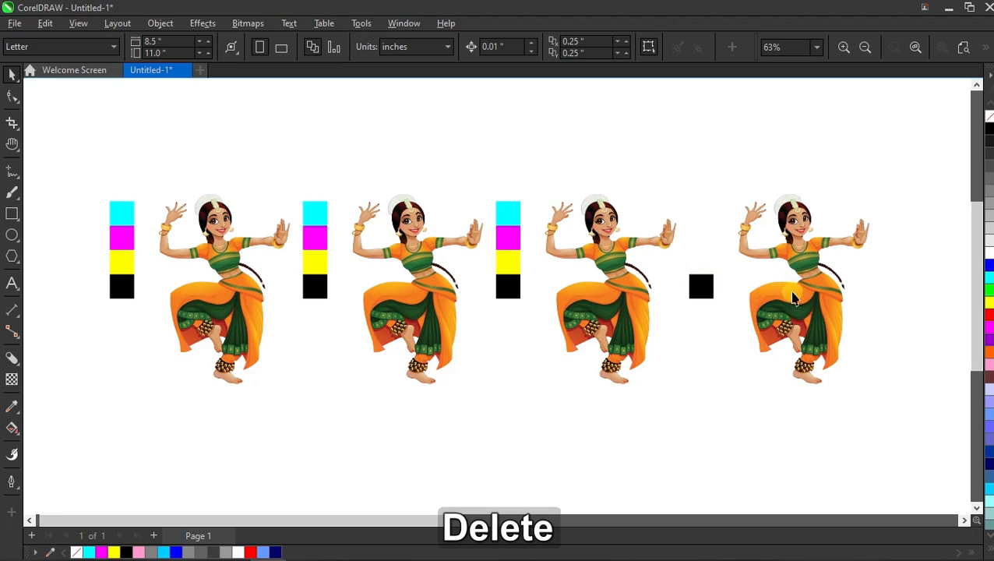
- Delete the cyan, magenta and black squares of the third copy, keeping only the yellow square
left_click(513, 218)
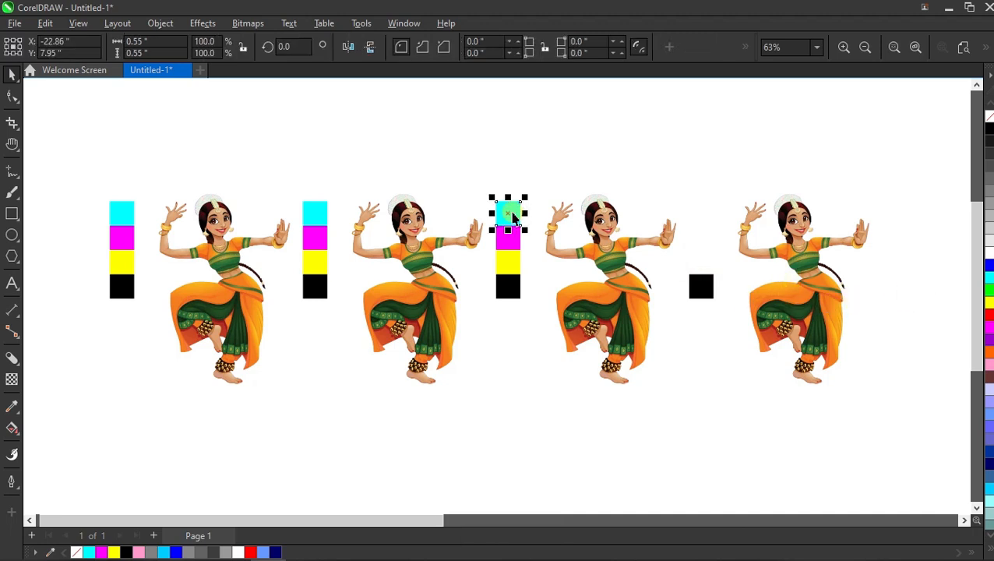
key("Delete")
left_click(508, 237)
key("Delete")
left_click(509, 286)
key("Delete")
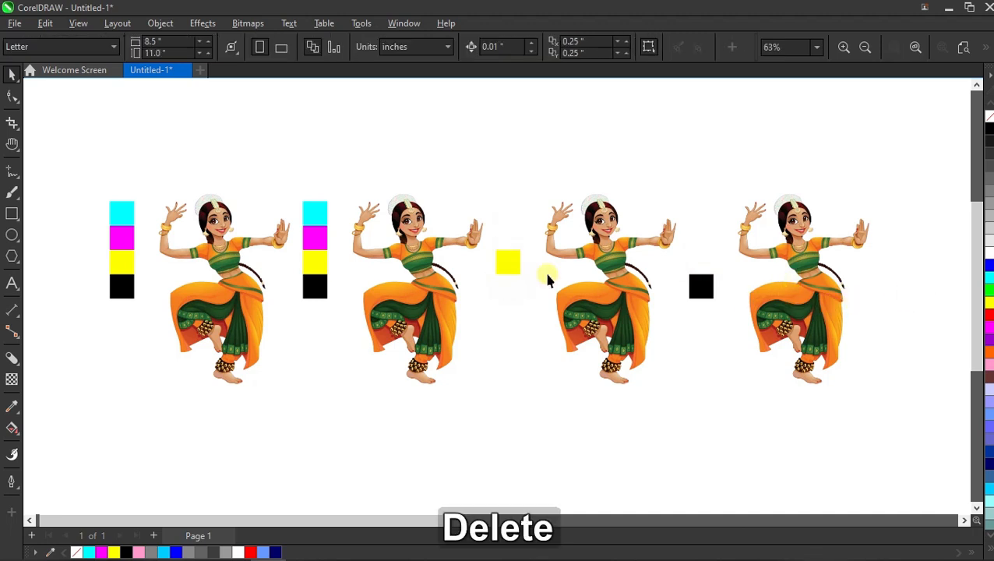
- Delete the cyan, yellow and black squares of the second copy, keeping only the magenta square
left_click(312, 262)
key("Delete")
left_click(315, 286)
key("Delete")
left_click(325, 209)
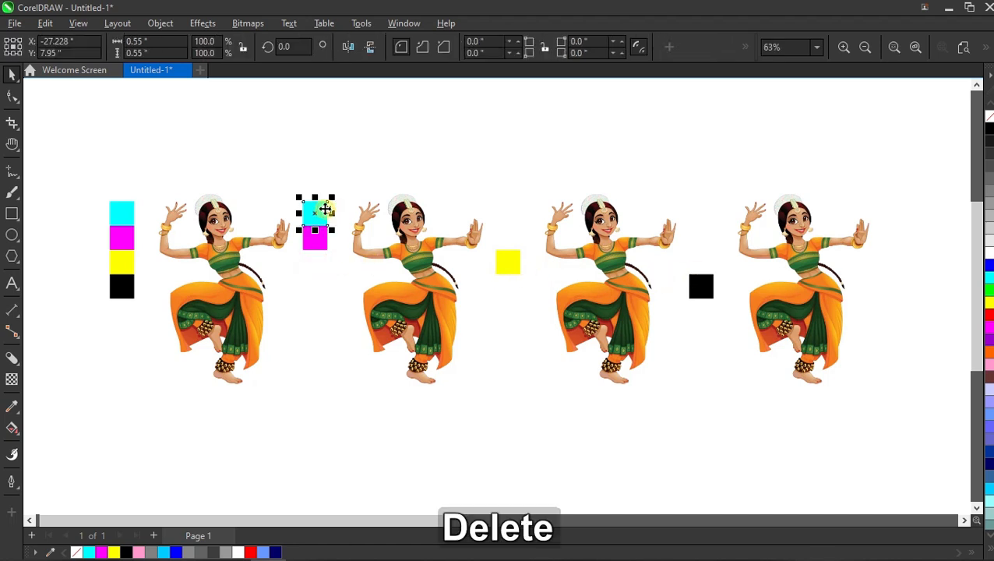
key("Delete")
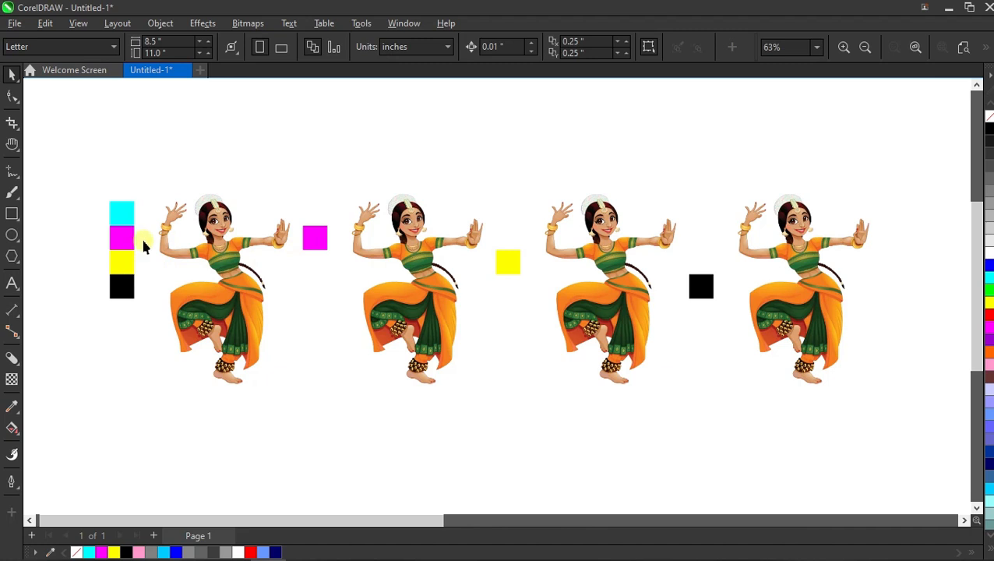
- Delete the magenta, yellow and black squares of the first copy, keeping only the cyan square
left_click_drag(144, 247, 55, 322)
key("ctrl+z")
left_click(77, 274)
left_click(119, 288)
key("Delete")
left_click(121, 266)
key("Delete")
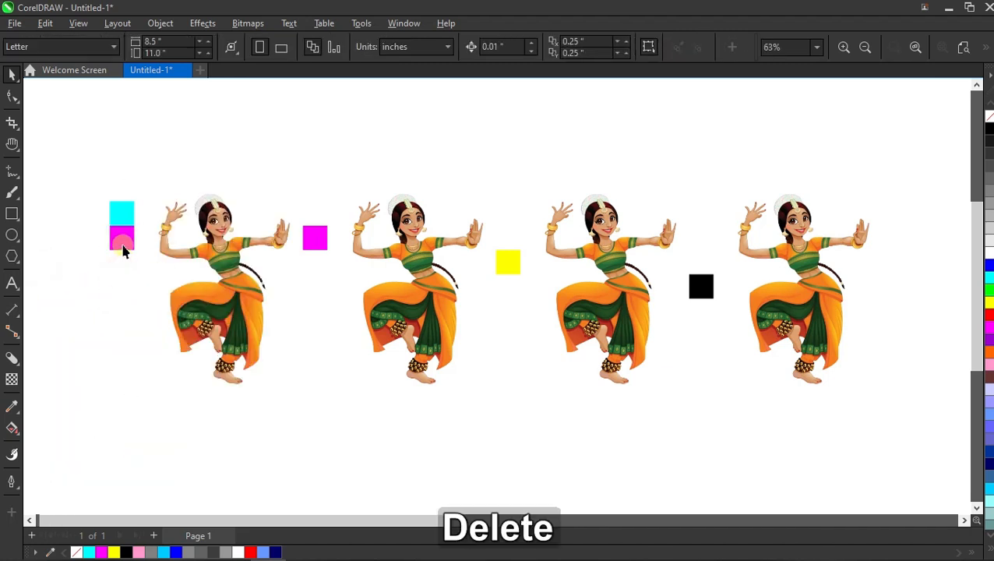
left_click(123, 246)
key("Delete")
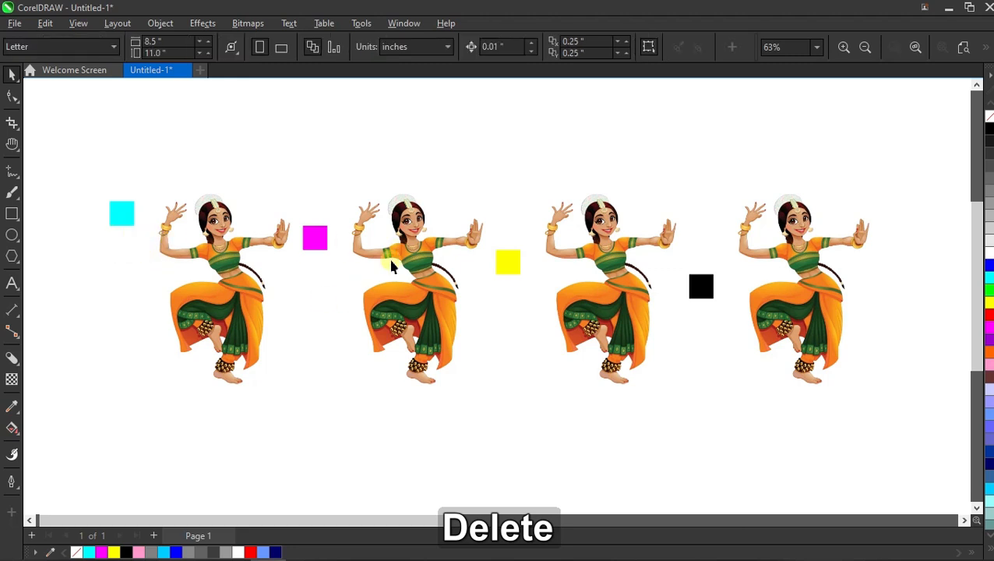
- Apply a Channel Mixer effect to the first dancer, set to CMYK with the Cyan output channel
scroll(600, 284, "down", 2)
scroll(550, 275, "up", 1)
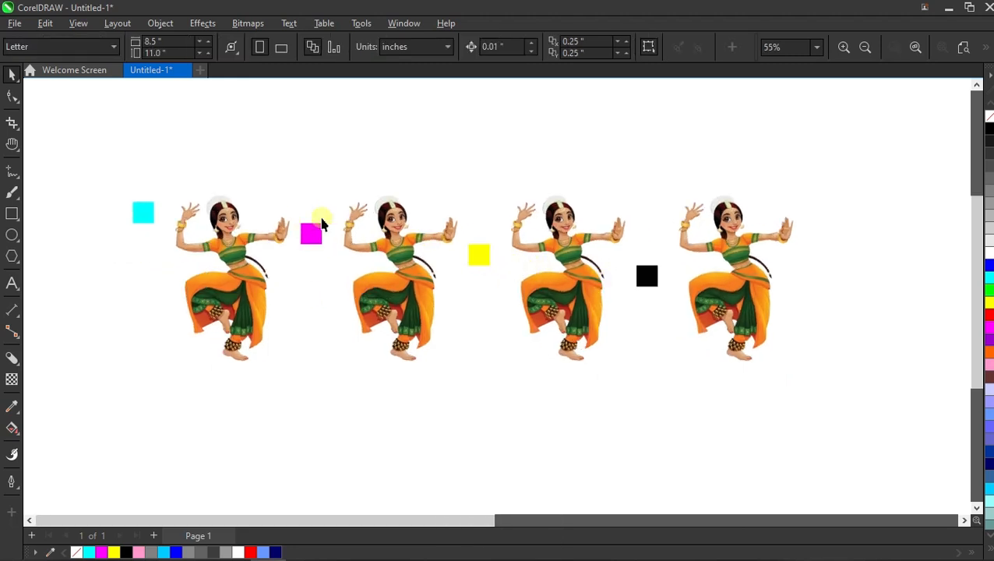
left_click(250, 251)
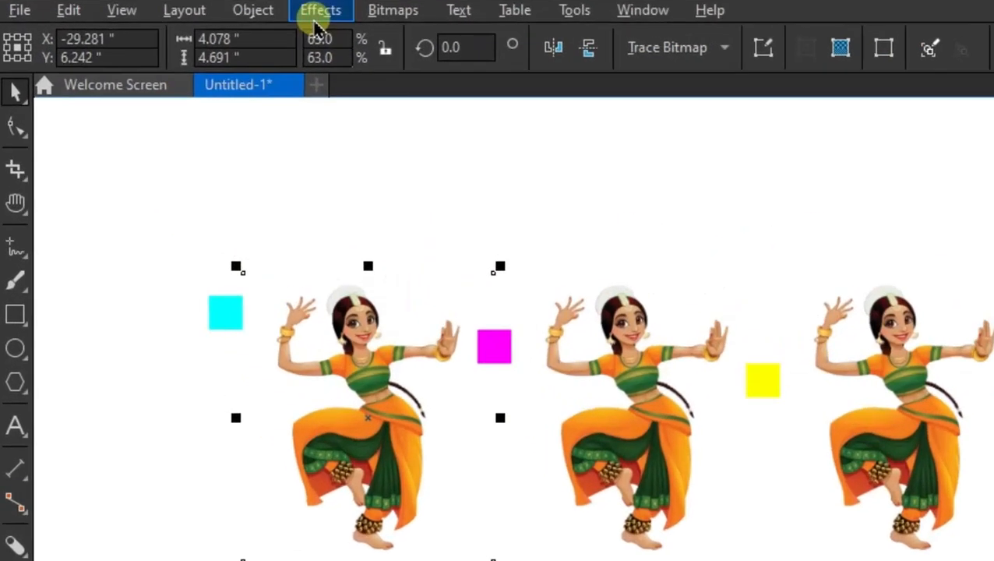
left_click(203, 23)
mouse_move(371, 102)
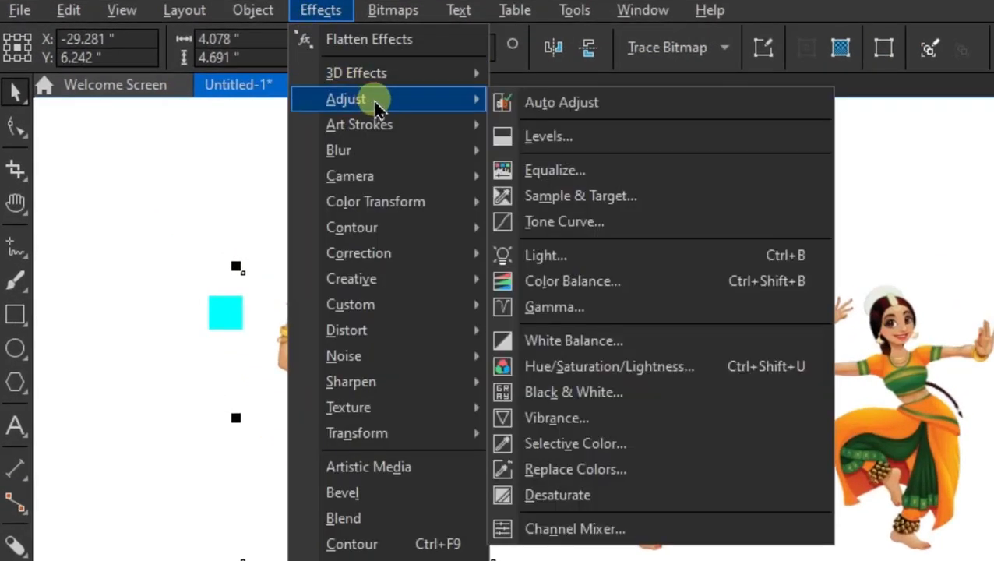
left_click(538, 528)
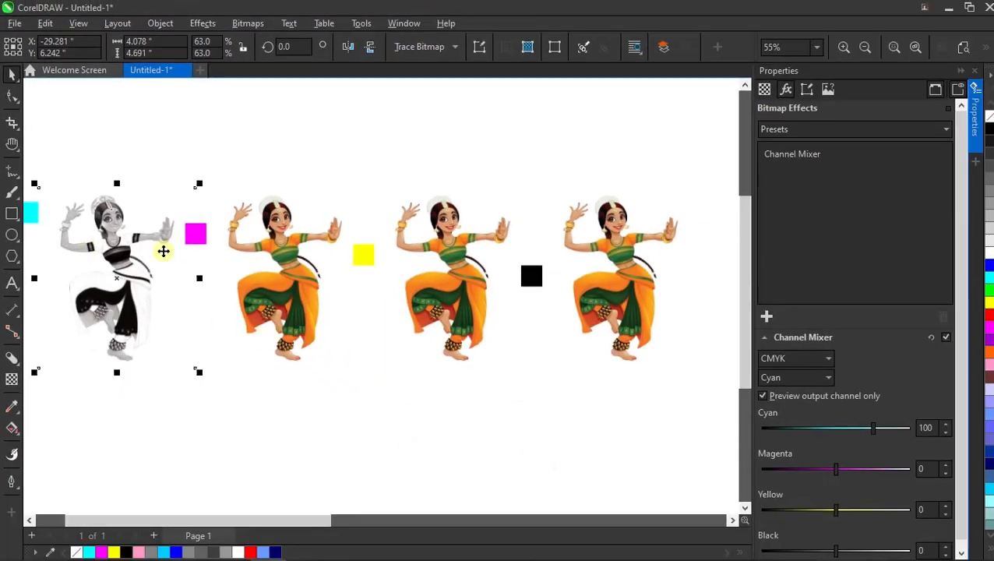
scroll(163, 251, "down", 1)
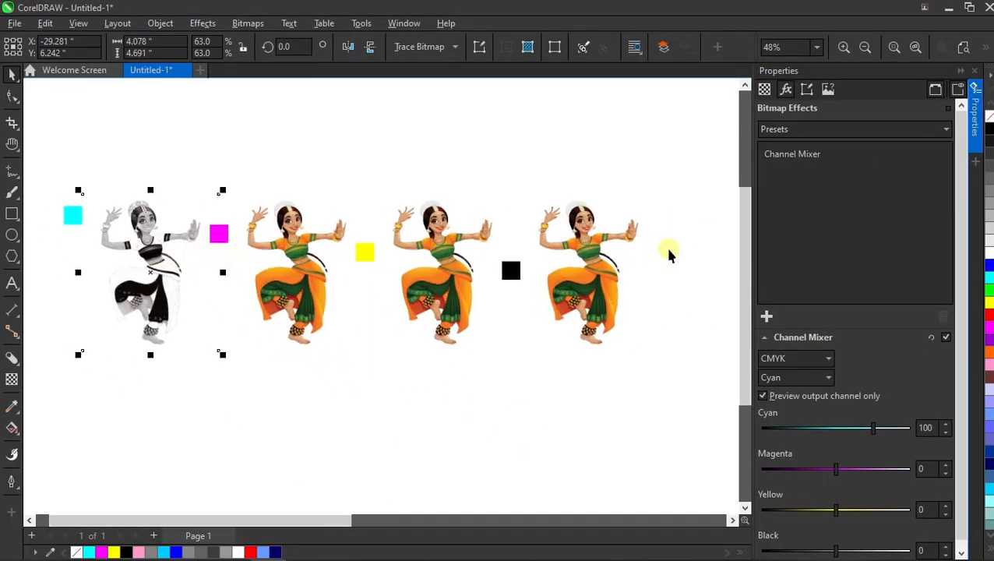
left_click(807, 358)
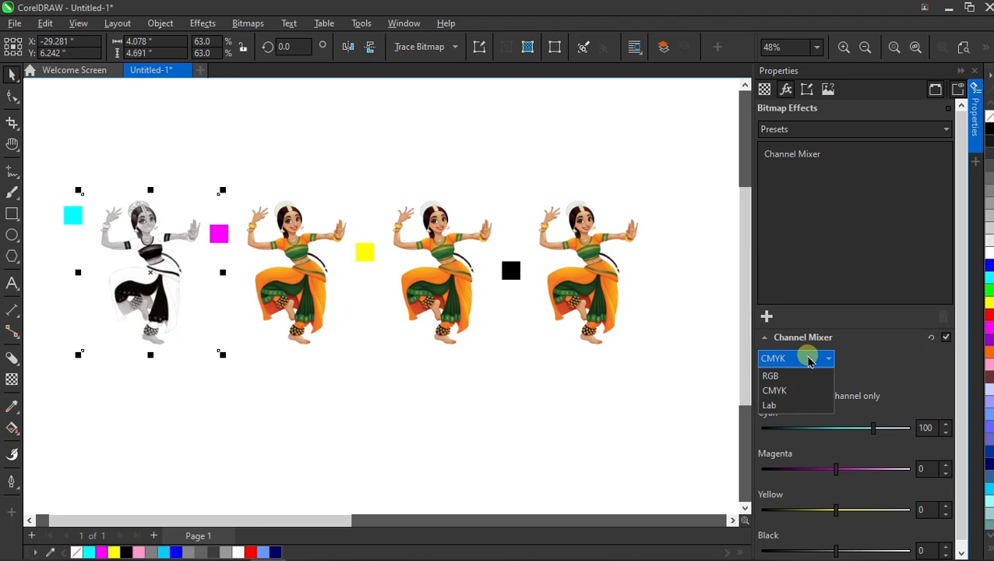
left_click(763, 357)
left_click(795, 378)
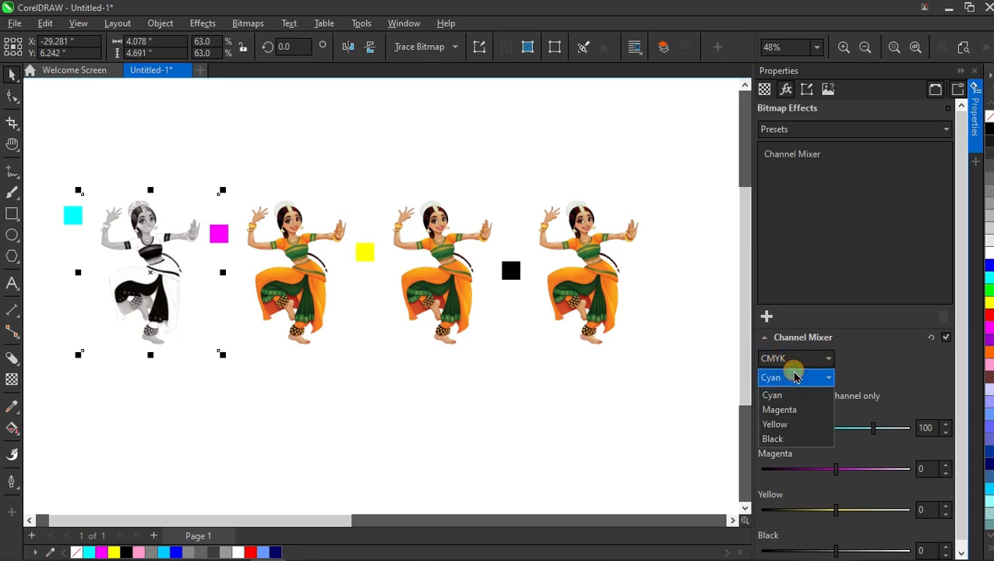
left_click(780, 396)
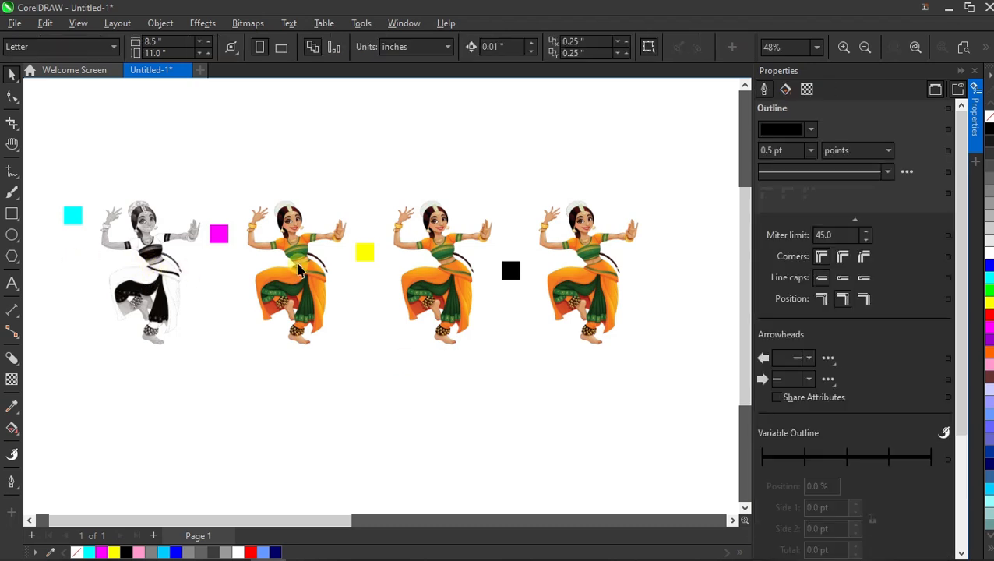
- Add a Channel Mixer effect to the second dancer and set its output channel to Magenta
left_click(292, 263)
left_click(785, 90)
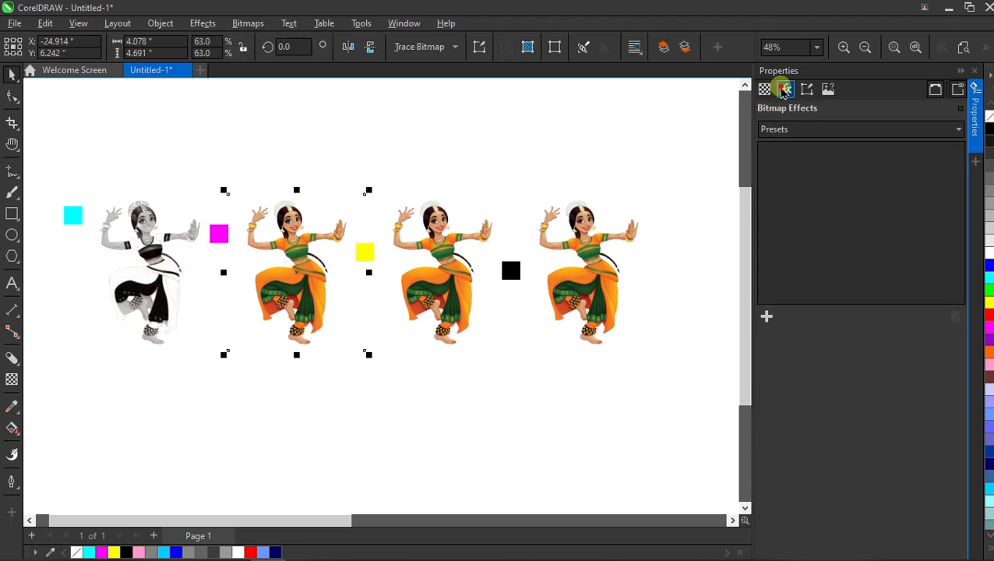
left_click(767, 315)
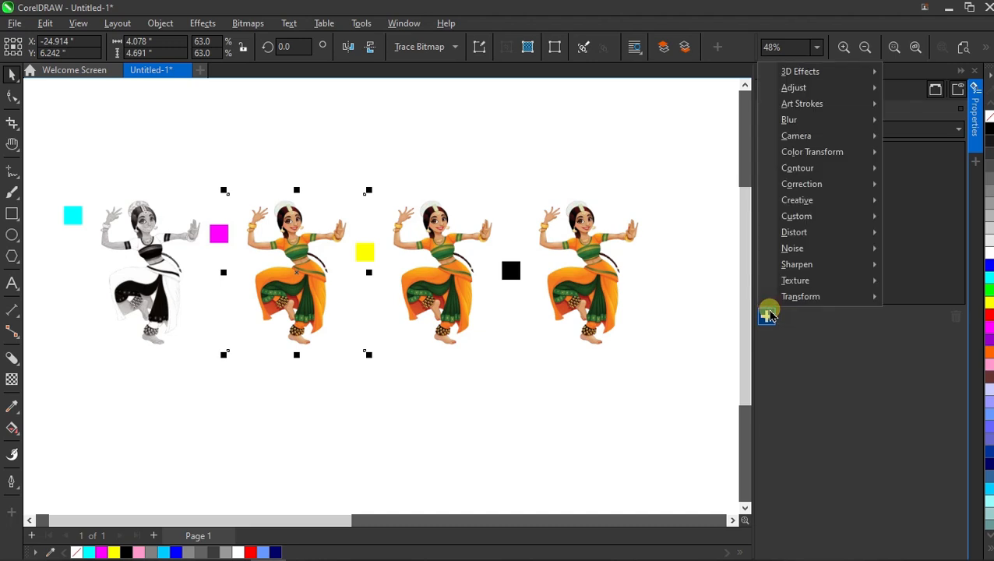
mouse_move(807, 91)
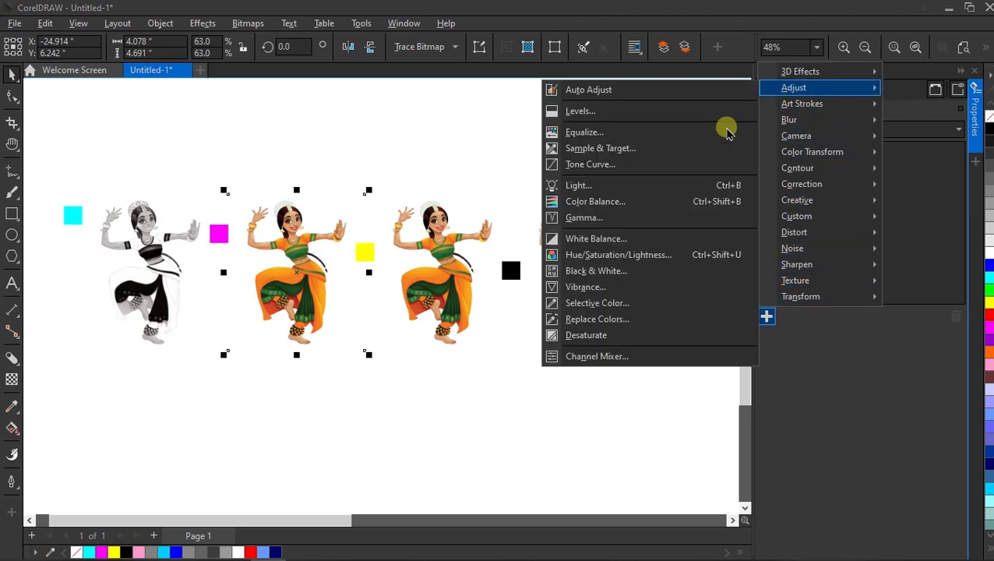
left_click(598, 357)
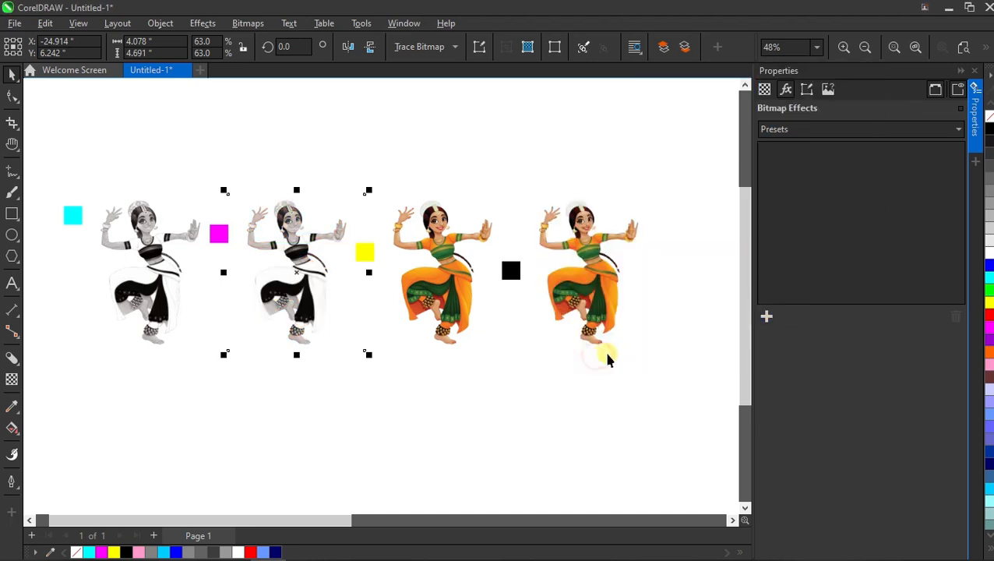
left_click(793, 378)
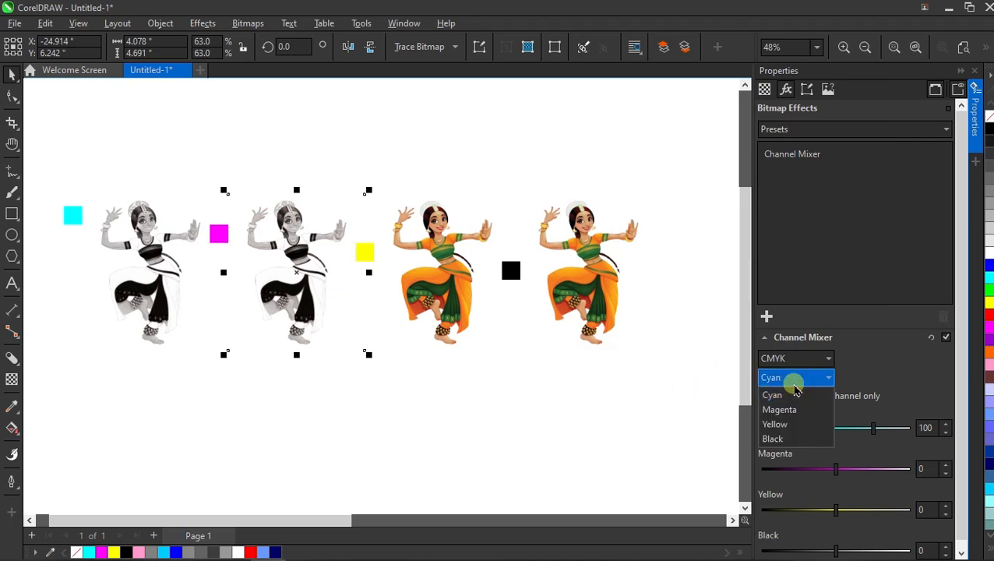
left_click(777, 410)
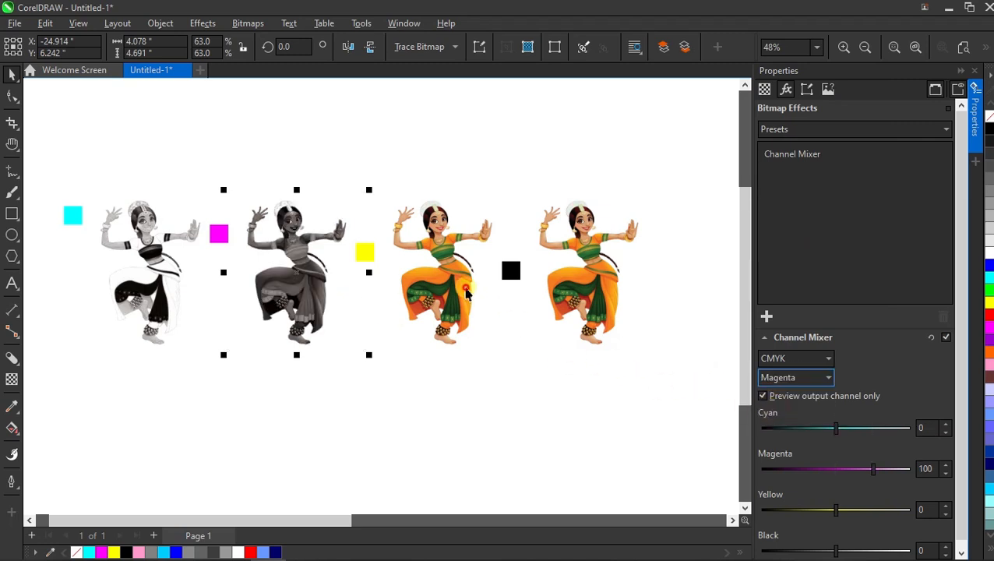
- Add a Channel Mixer effect to the third dancer and set its output channel to Yellow
left_click(466, 290)
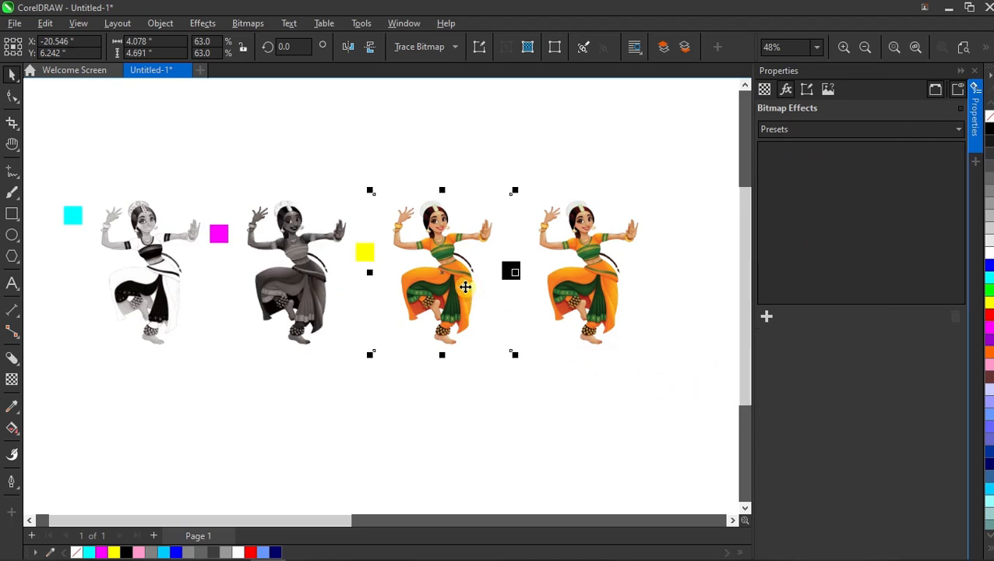
left_click(766, 317)
mouse_move(795, 88)
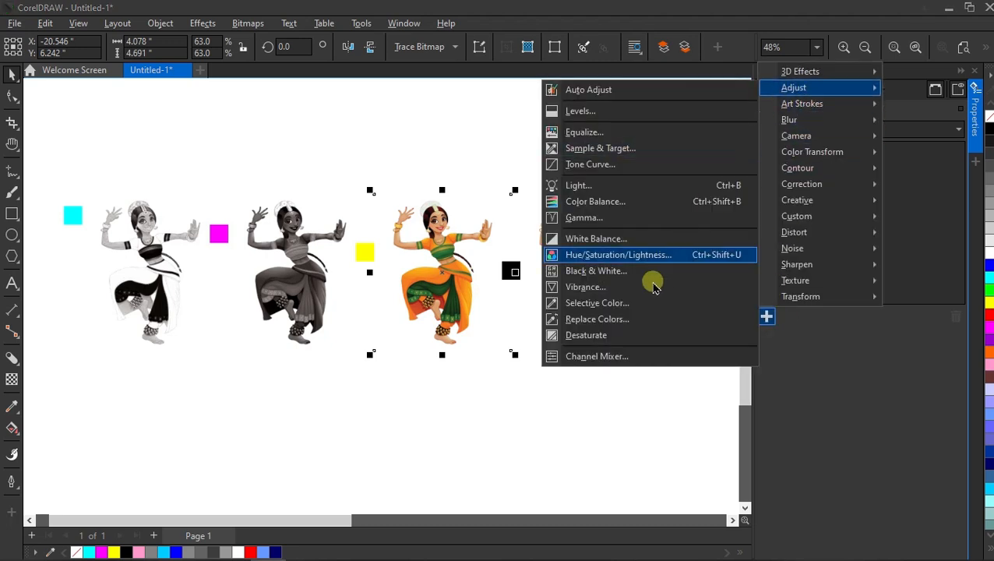
left_click(615, 357)
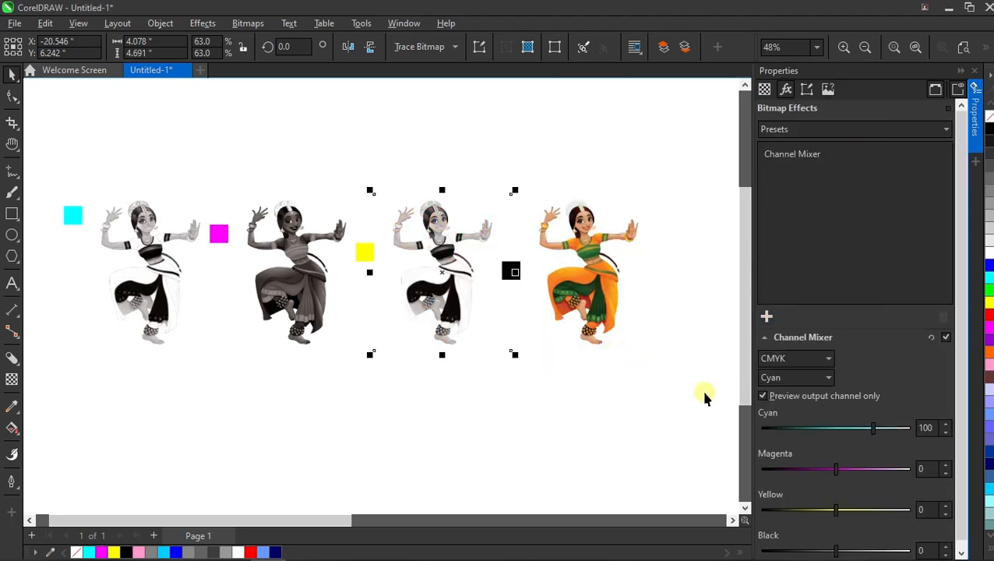
left_click(803, 377)
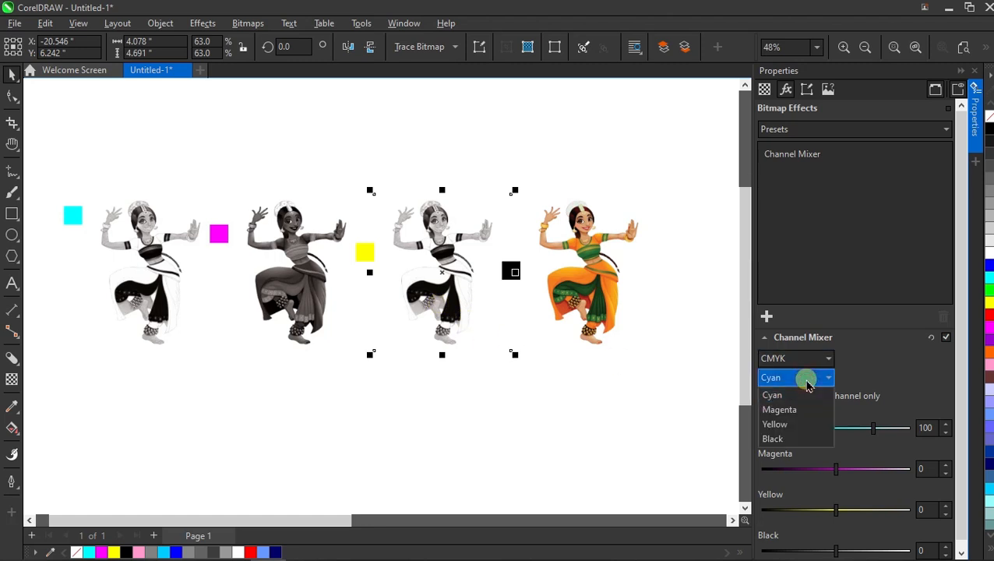
left_click(779, 423)
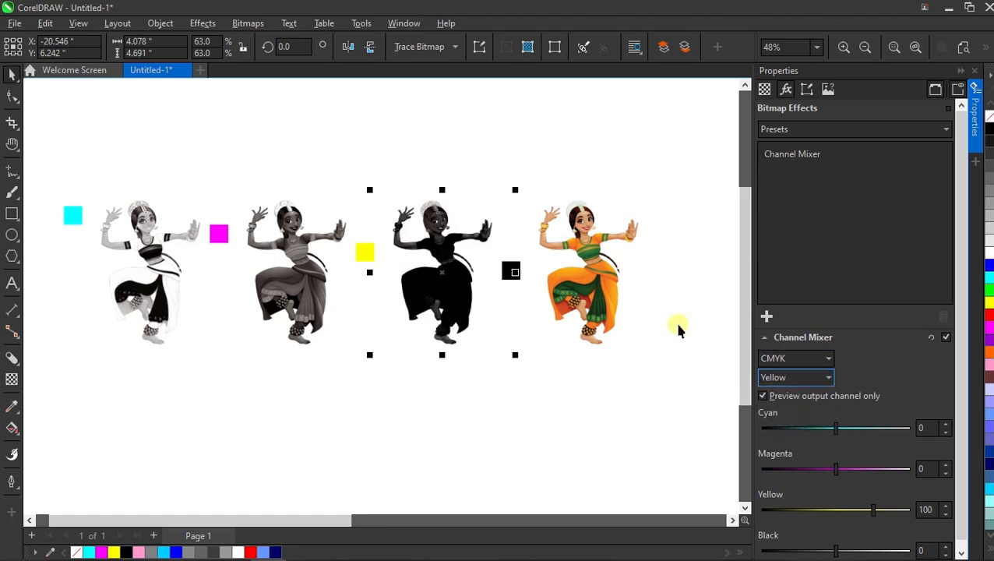
- Add a Channel Mixer effect to the fourth dancer and set its output channel to Black
left_click(608, 274)
left_click(767, 315)
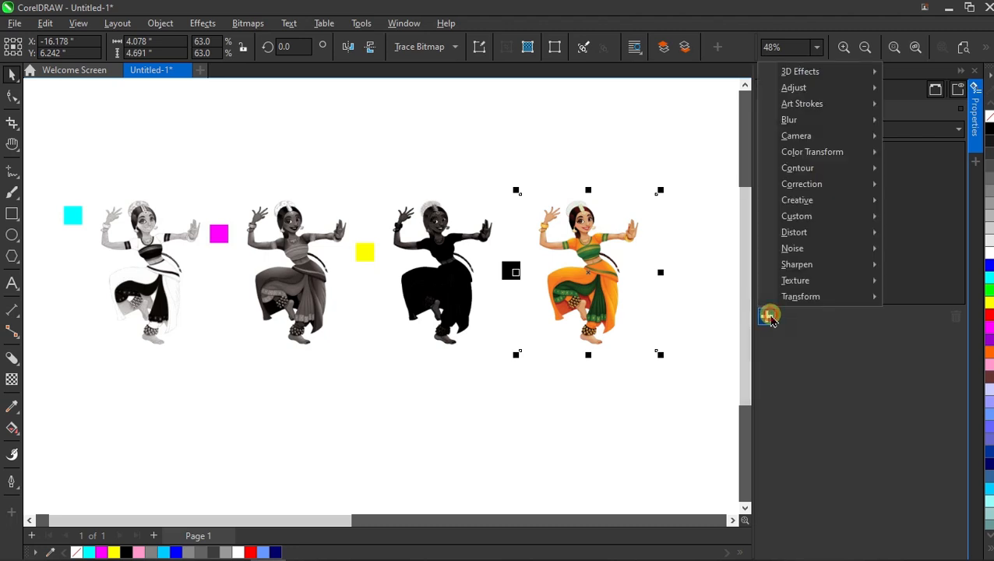
mouse_move(803, 87)
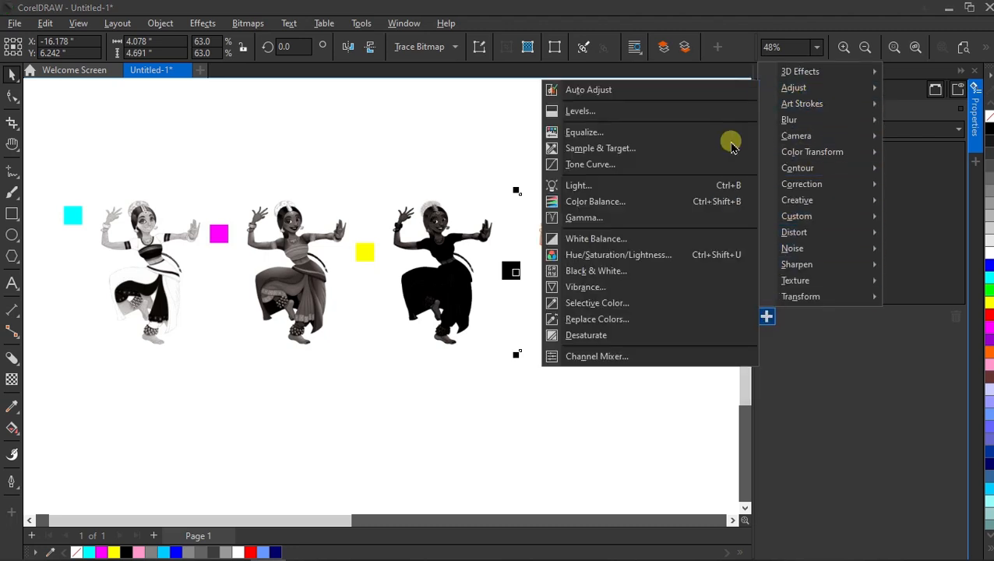
left_click(598, 357)
left_click(787, 379)
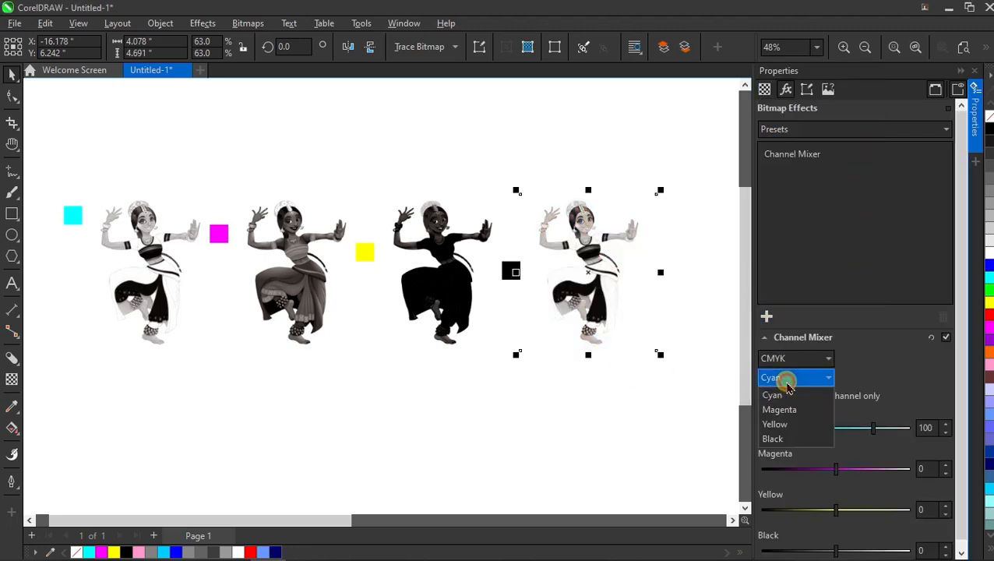
left_click(767, 441)
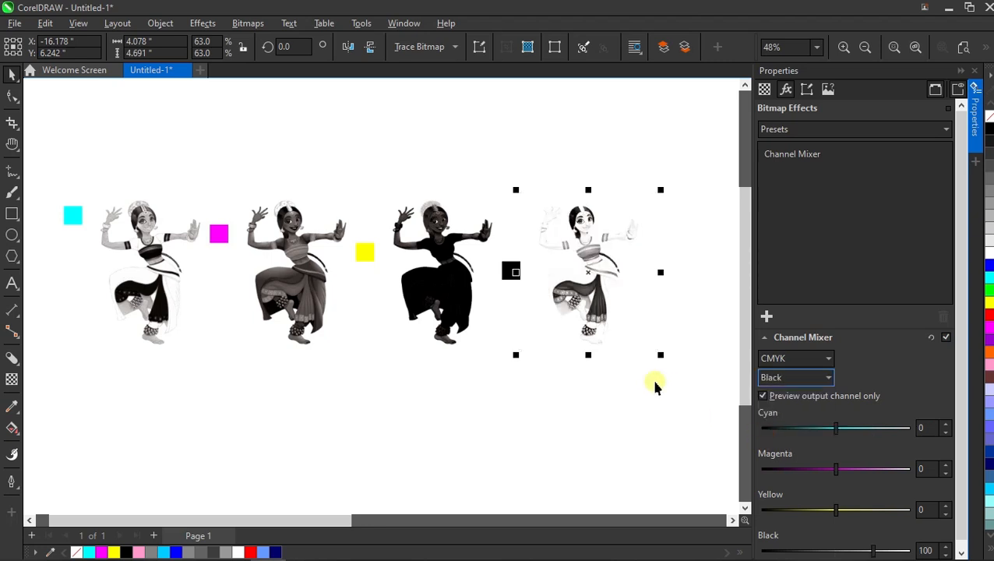
- Open the Pointillizer effect for the first dancer and set its density to 70
left_click(505, 314)
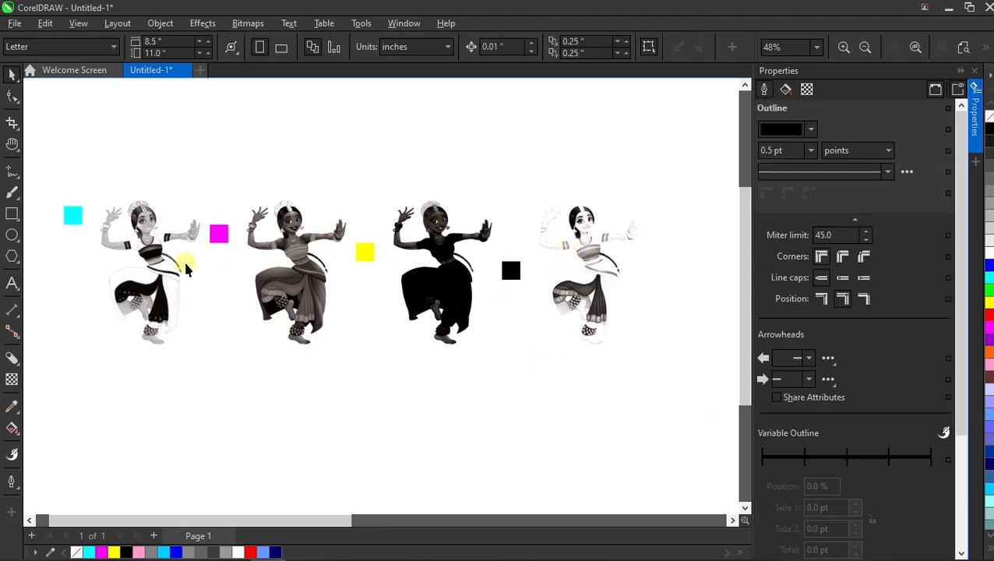
left_click(978, 71)
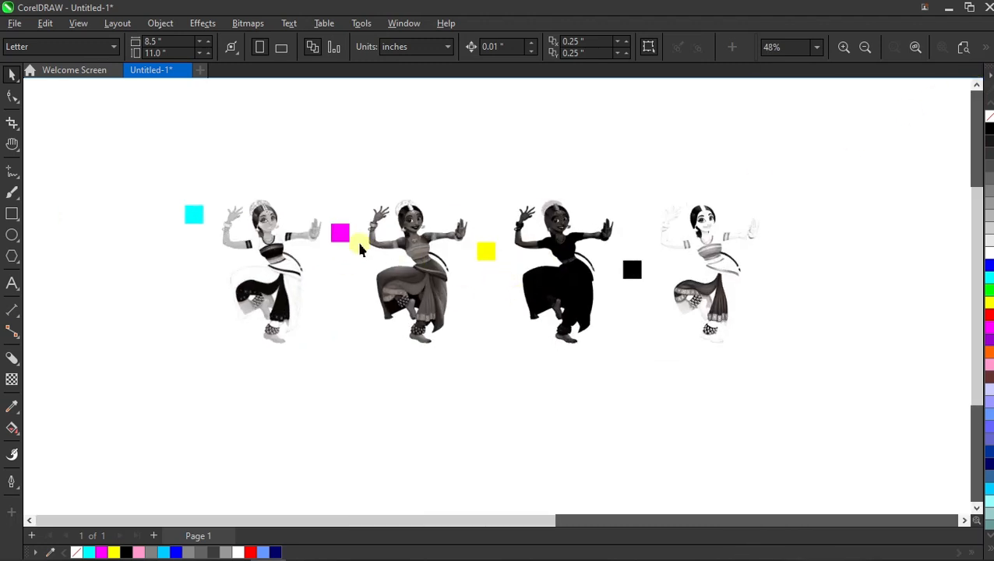
left_click(282, 269)
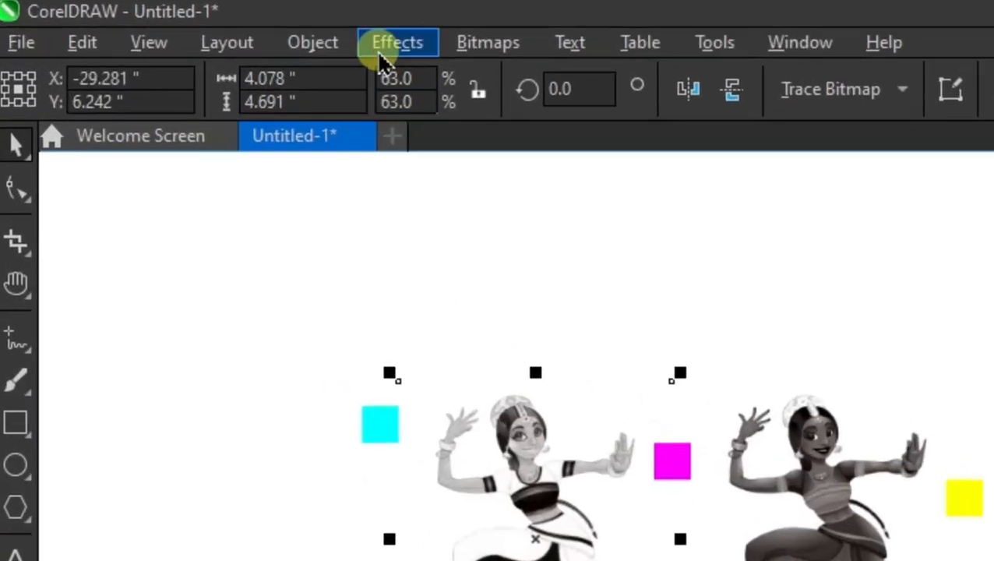
left_click(197, 25)
left_click(444, 487)
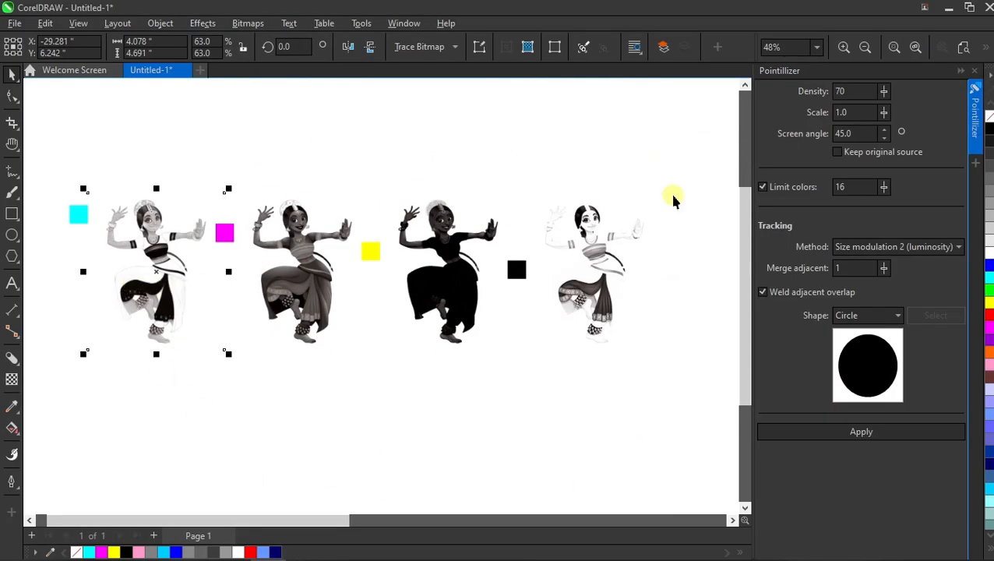
left_click(839, 91)
double_click(848, 92)
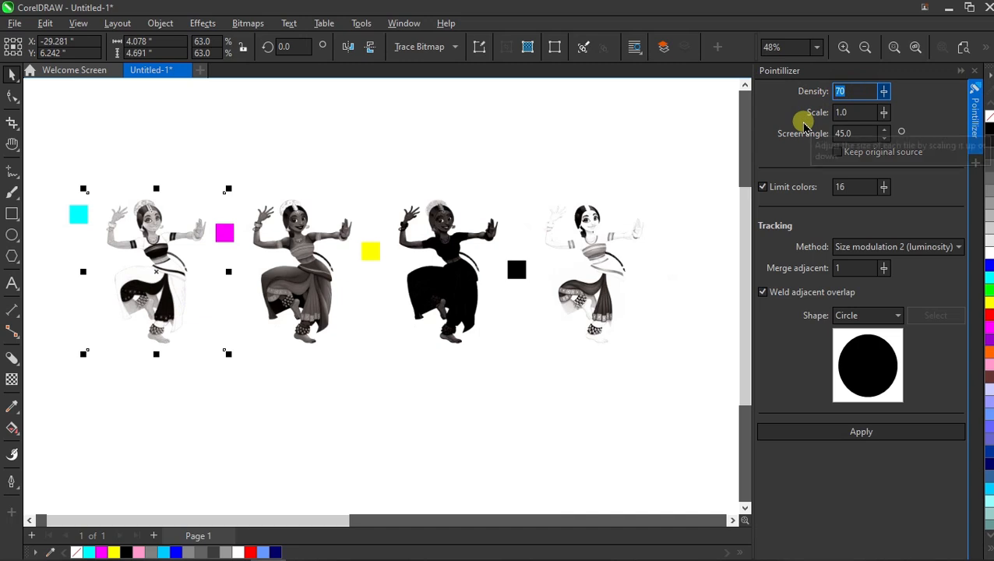
type("70")
- Apply the Pointillizer to the first dancer with a 15° screen angle and Size modulation 2 (luminosity) tracking
double_click(851, 112)
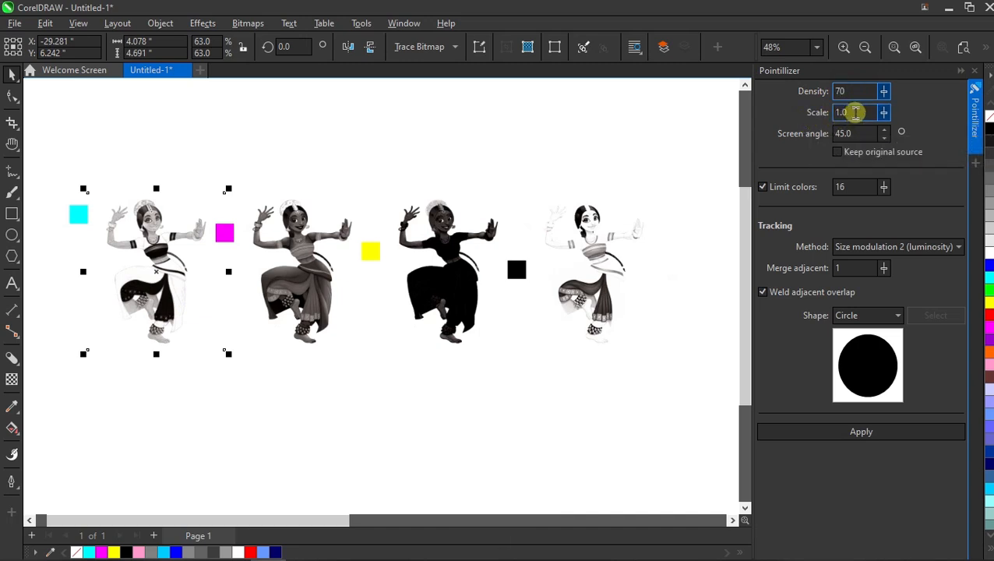
double_click(853, 133)
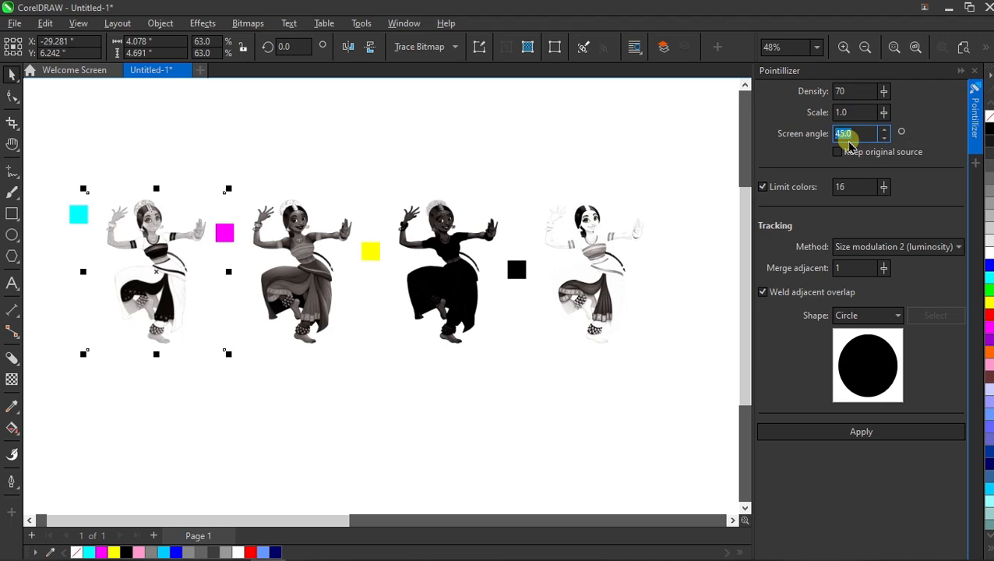
type("15")
double_click(828, 193)
double_click(828, 269)
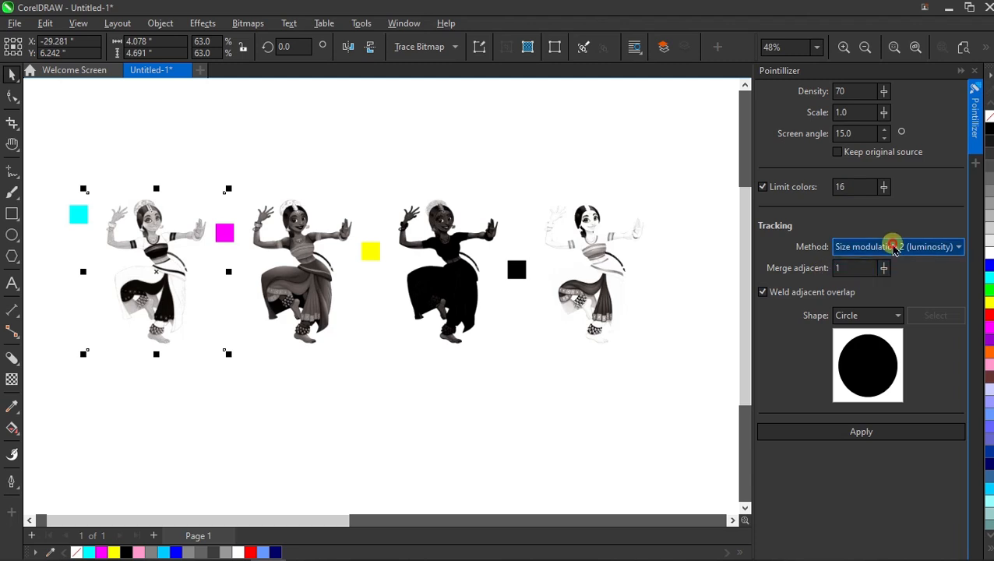
left_click(891, 246)
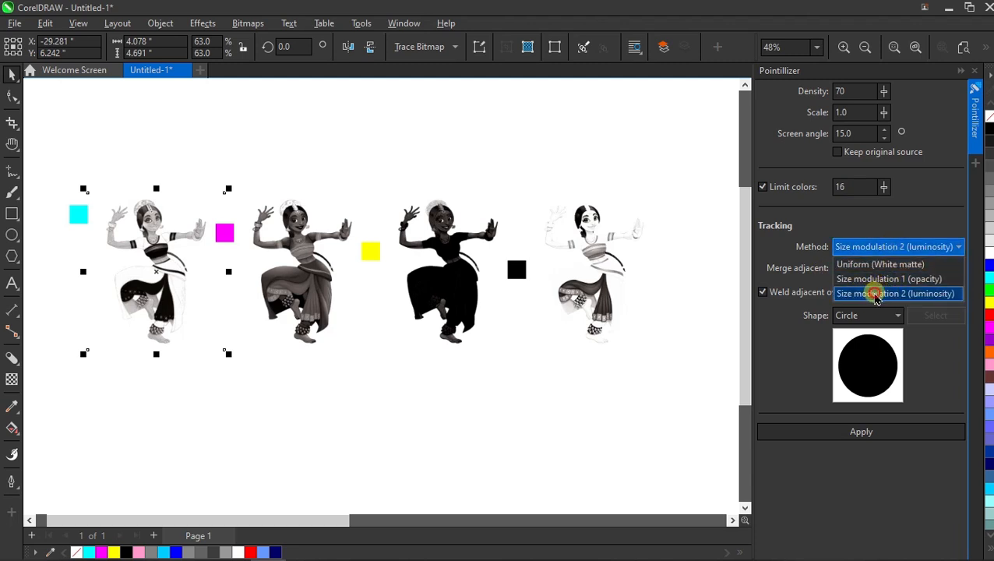
left_click(876, 294)
left_click(857, 431)
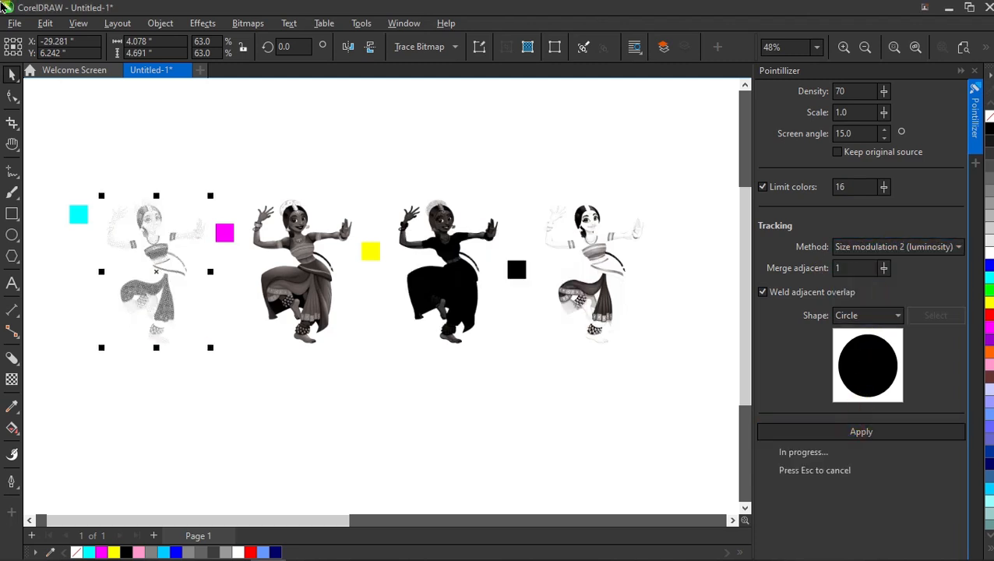
- Apply the Pointillizer to the second dancer with a screen angle of 75°
left_click(200, 113)
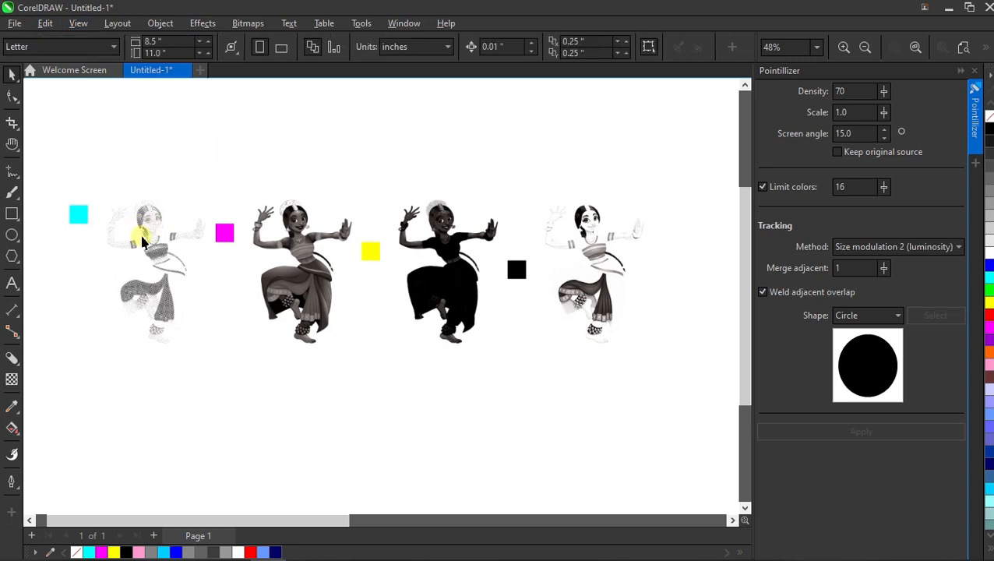
left_click(295, 244)
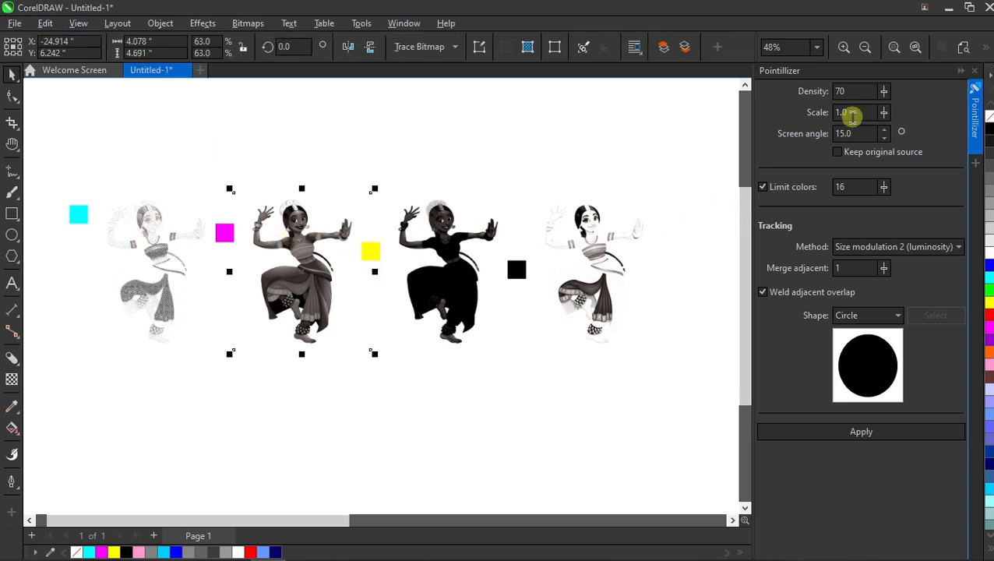
double_click(844, 112)
double_click(846, 133)
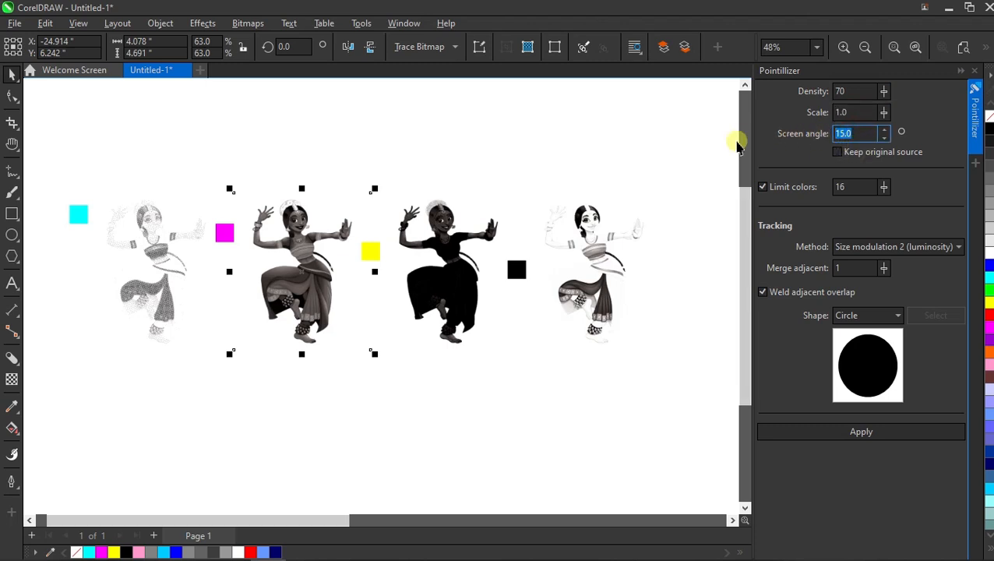
type("75")
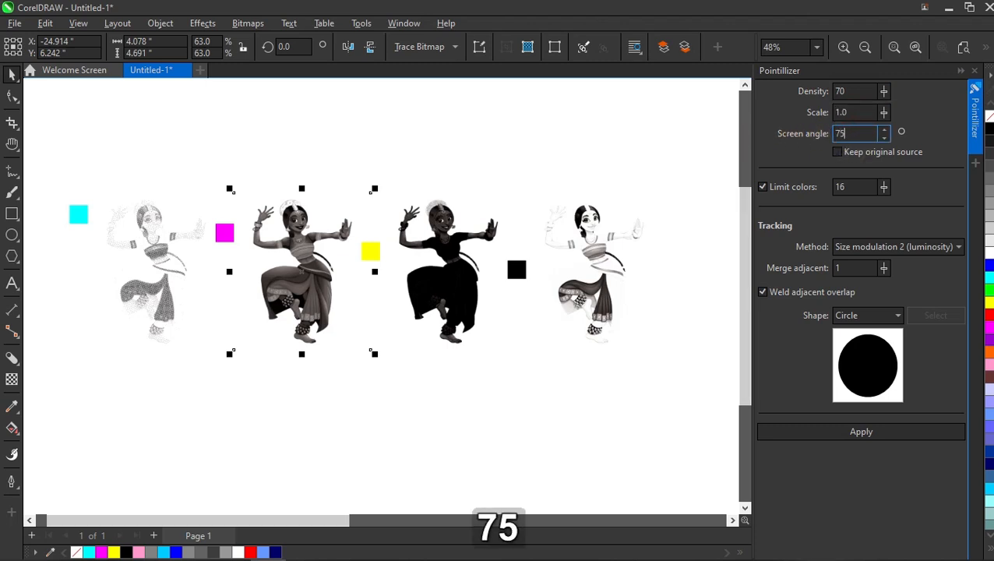
left_click(868, 433)
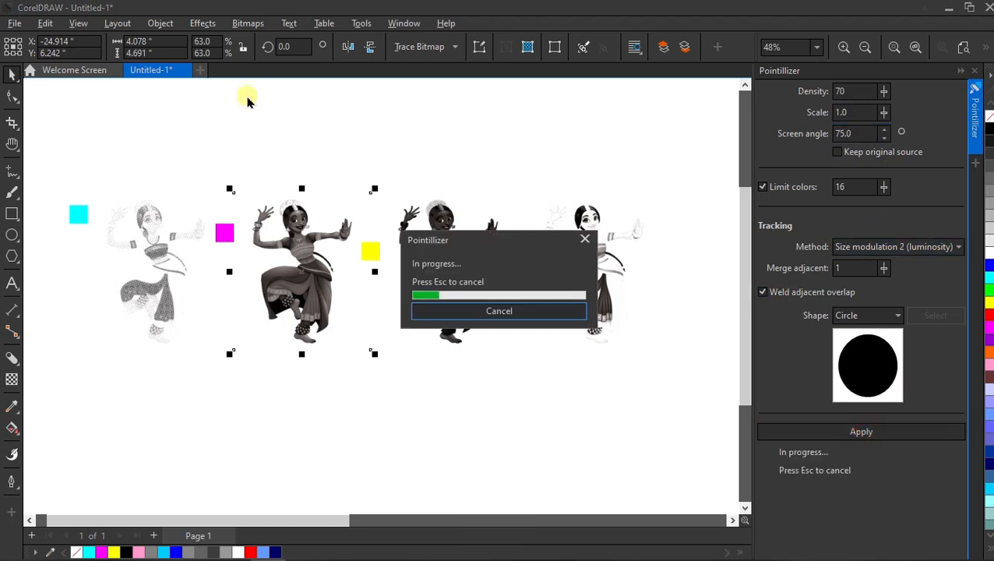
- Apply the Pointillizer to the third dancer with a screen angle of 0°
left_click(429, 228)
double_click(851, 133)
type("0")
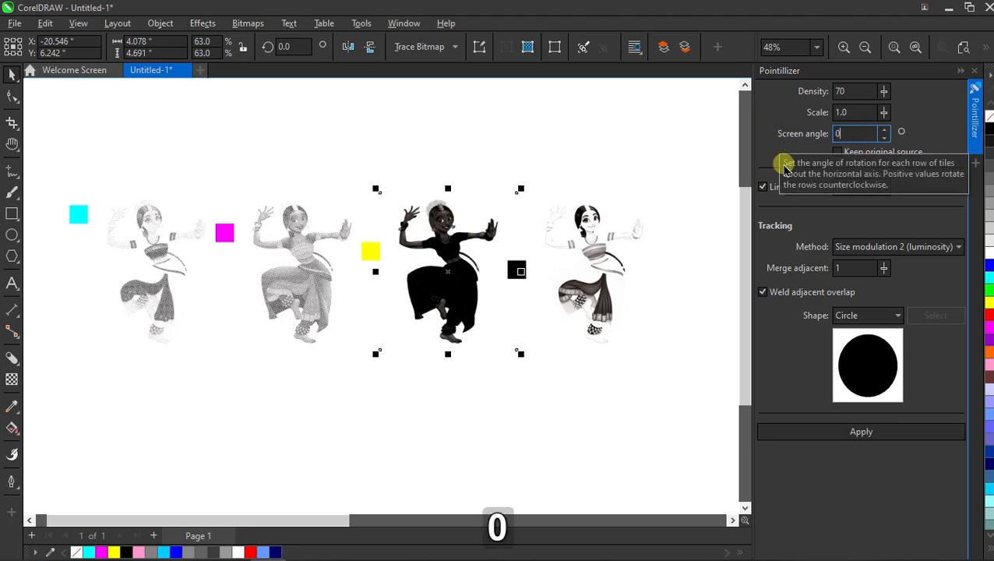
left_click(895, 431)
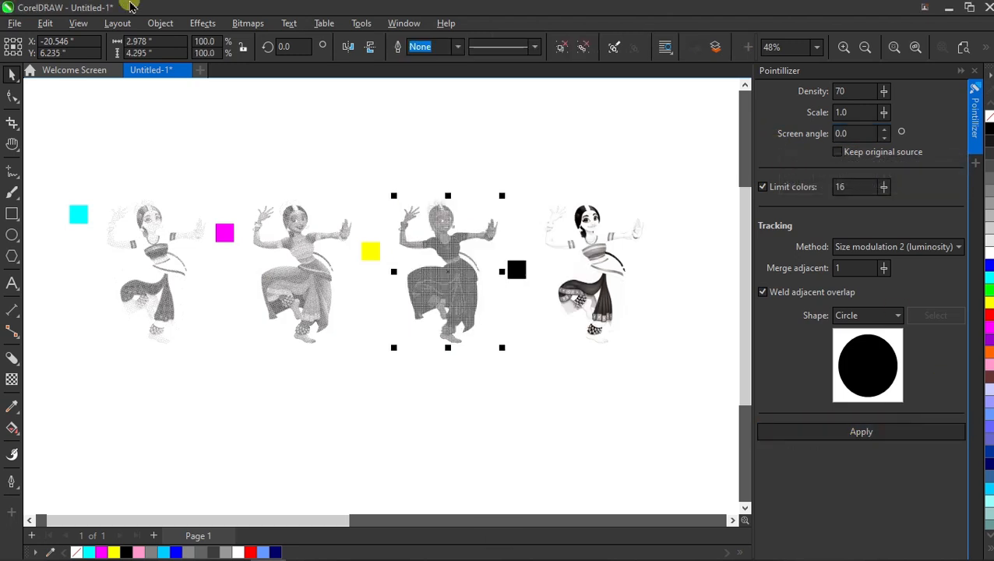
- Apply the Pointillizer to the fourth dancer with a screen angle of 45°
left_click(586, 246)
double_click(849, 133)
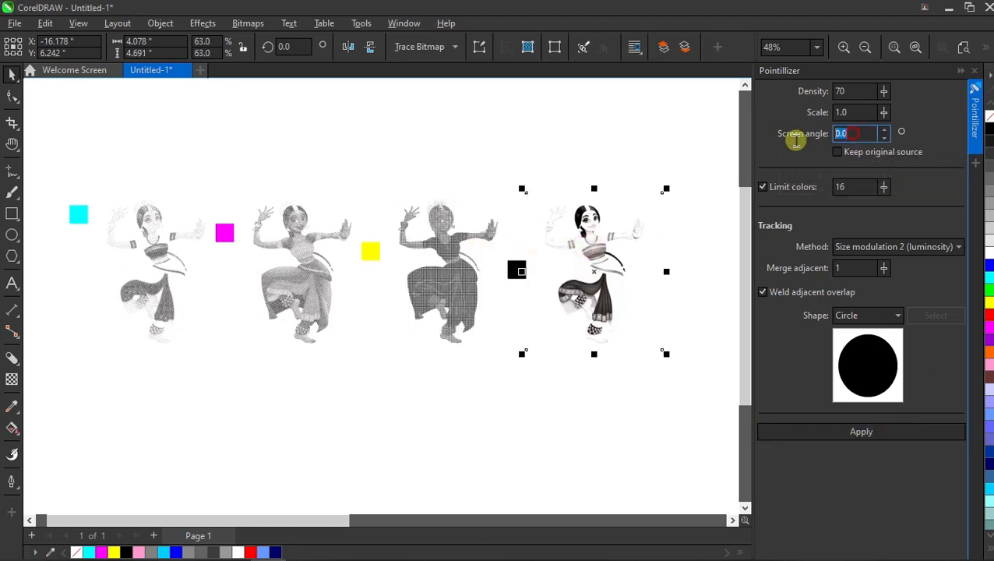
type("45")
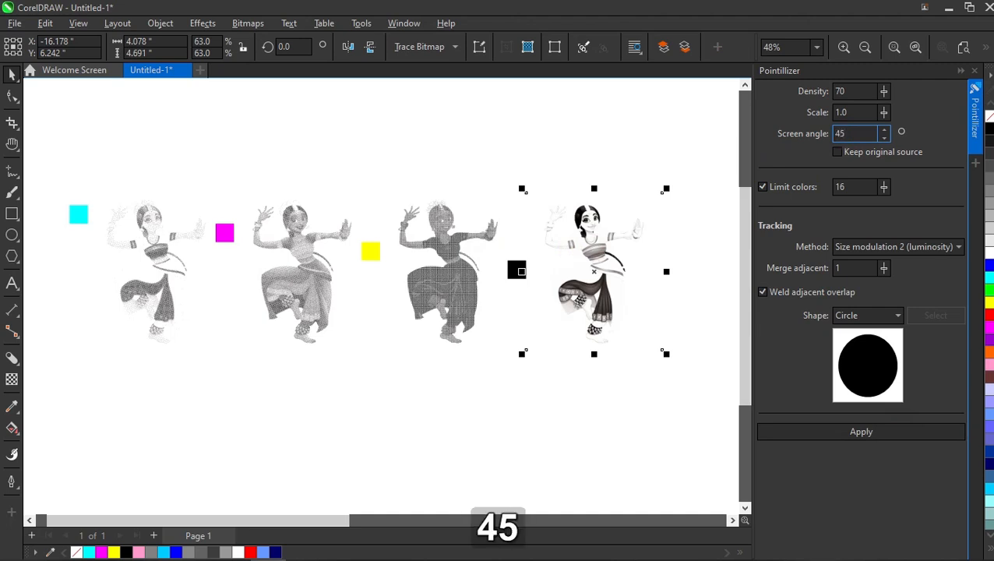
key("Return")
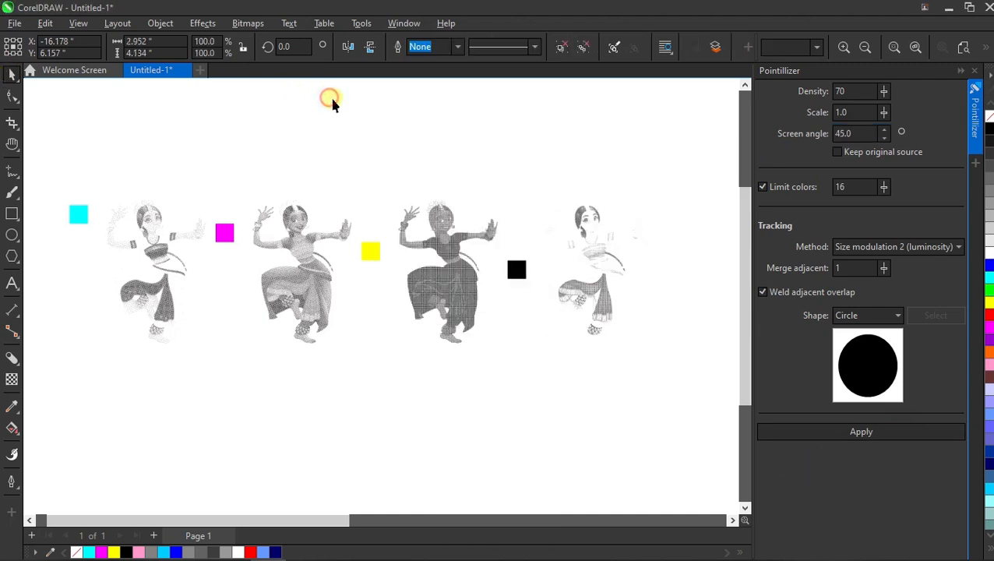
left_click(331, 104)
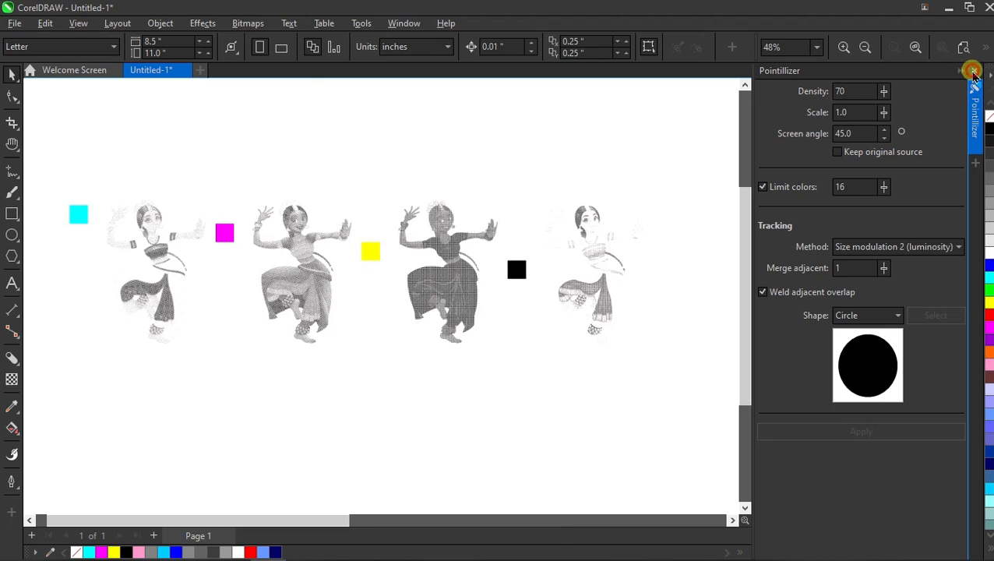
- Colour the first pointillized dancer cyan
left_click(973, 72)
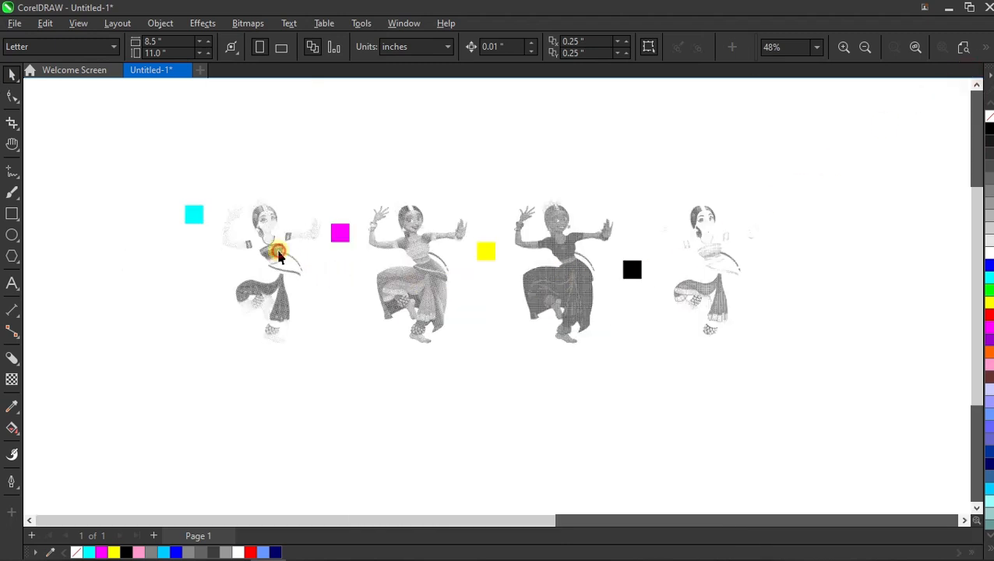
left_click(278, 252)
left_click(989, 278)
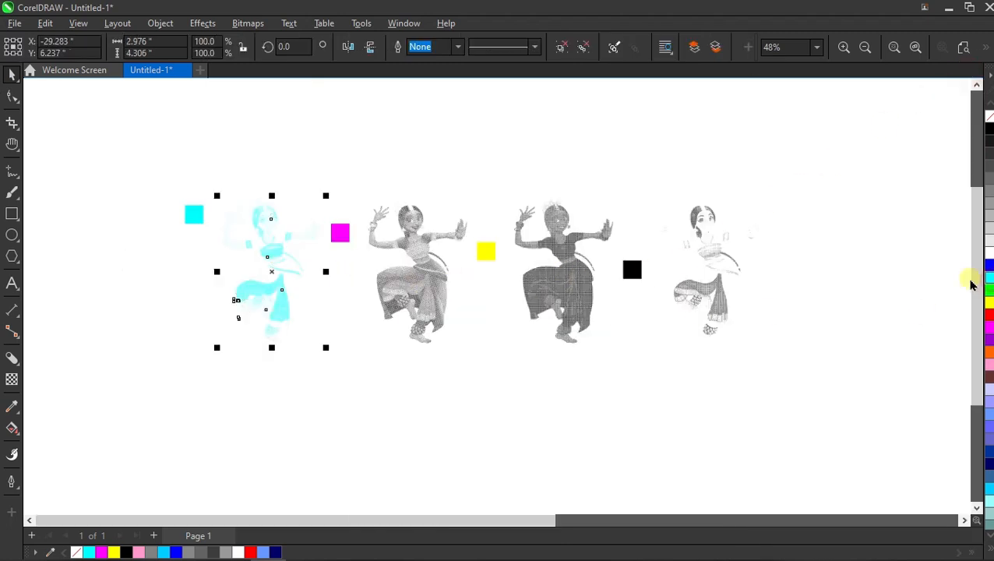
- Colour the second pointillized dancer magenta and the third dancer yellow
left_click(413, 267)
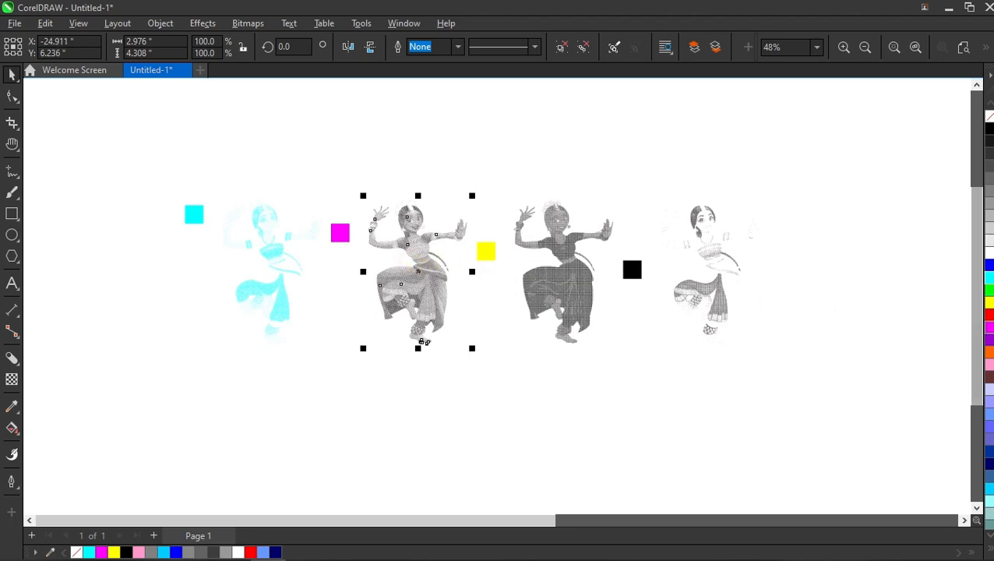
left_click(989, 330)
left_click(557, 268)
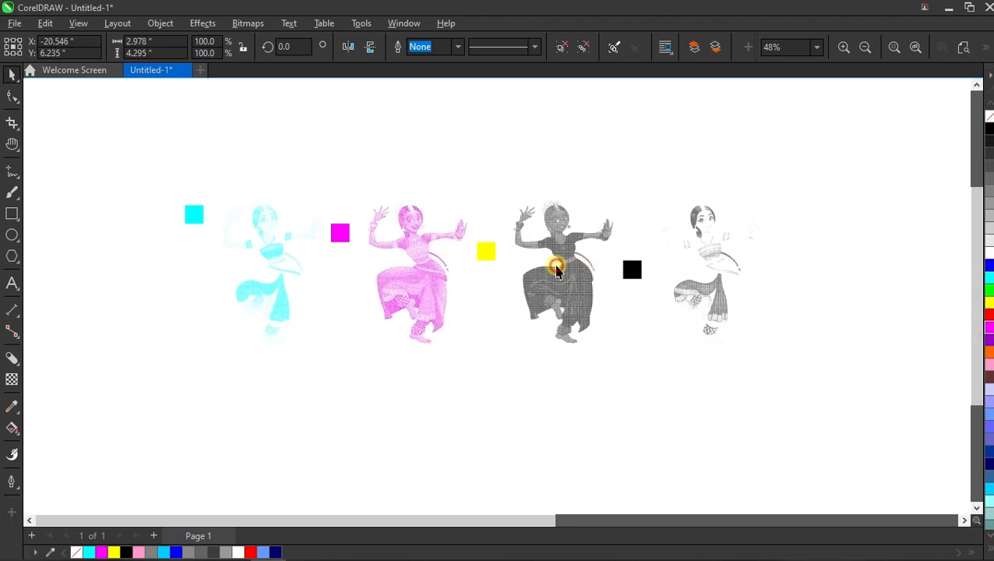
left_click(989, 301)
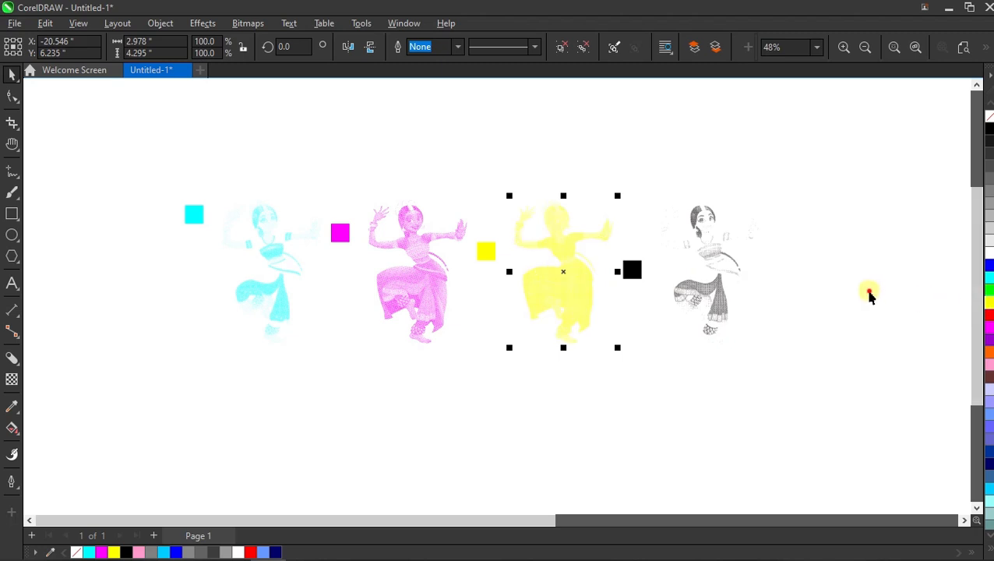
- Colour the fourth pointillized dancer black
left_click(727, 271)
left_click(988, 131)
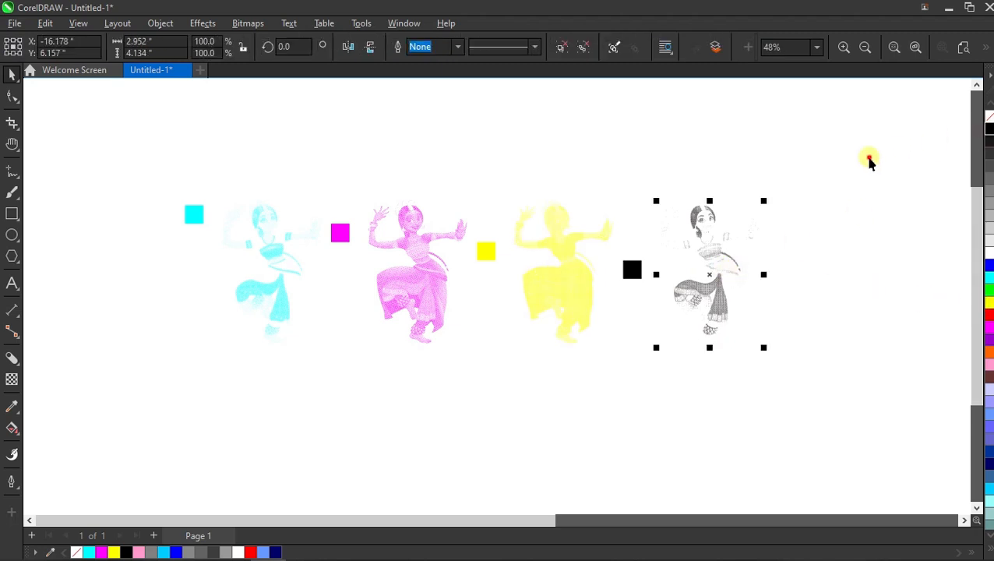
left_click(614, 275)
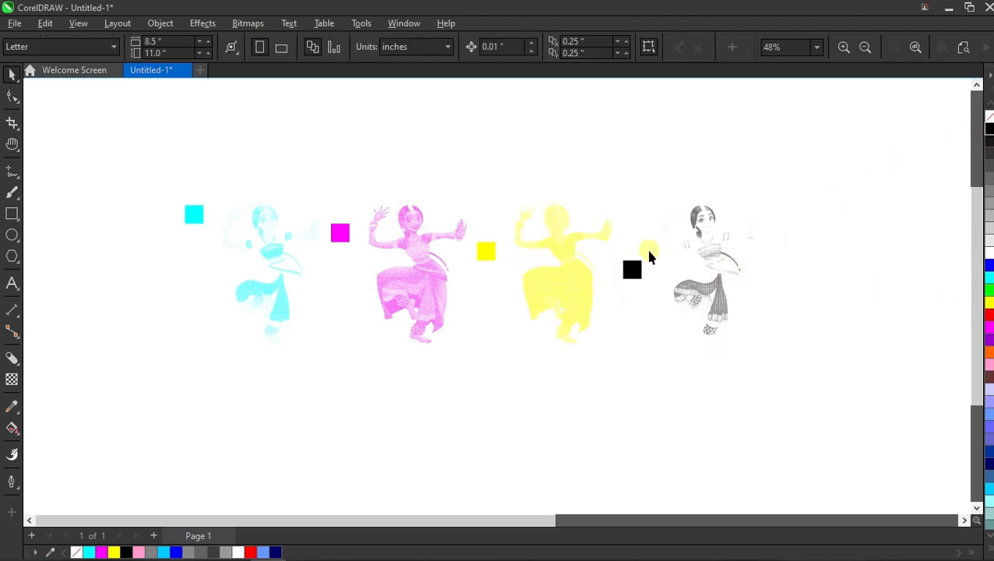
- Move the magenta dancer and its swatch onto the cyan dancer
scroll(447, 251, "up", 1)
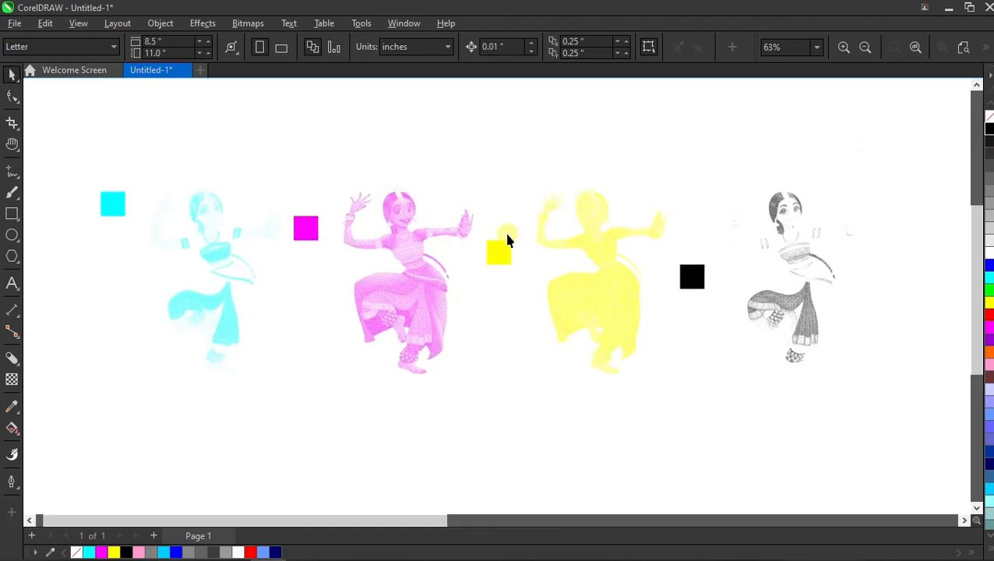
left_click_drag(289, 185, 504, 444)
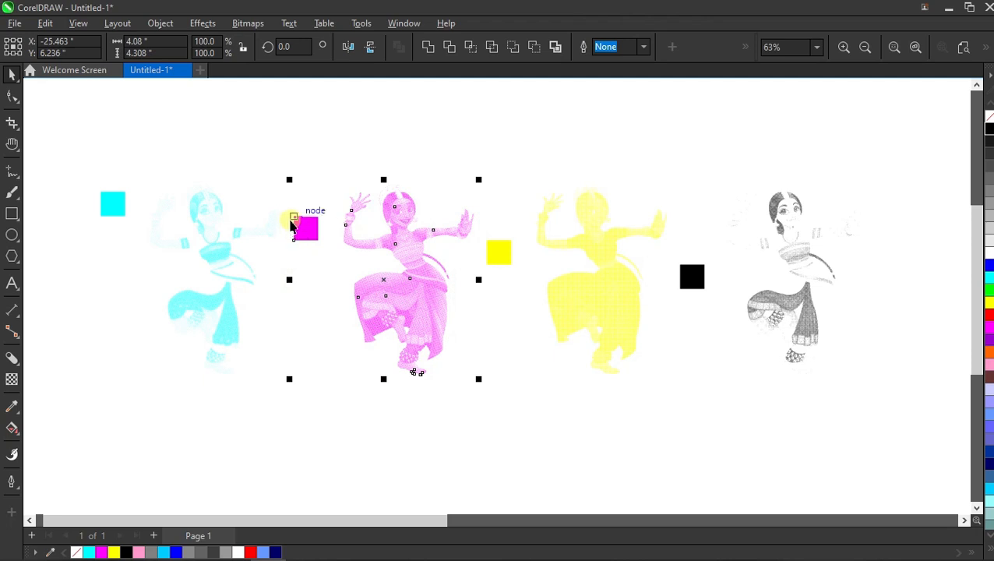
left_click_drag(293, 225, 100, 217)
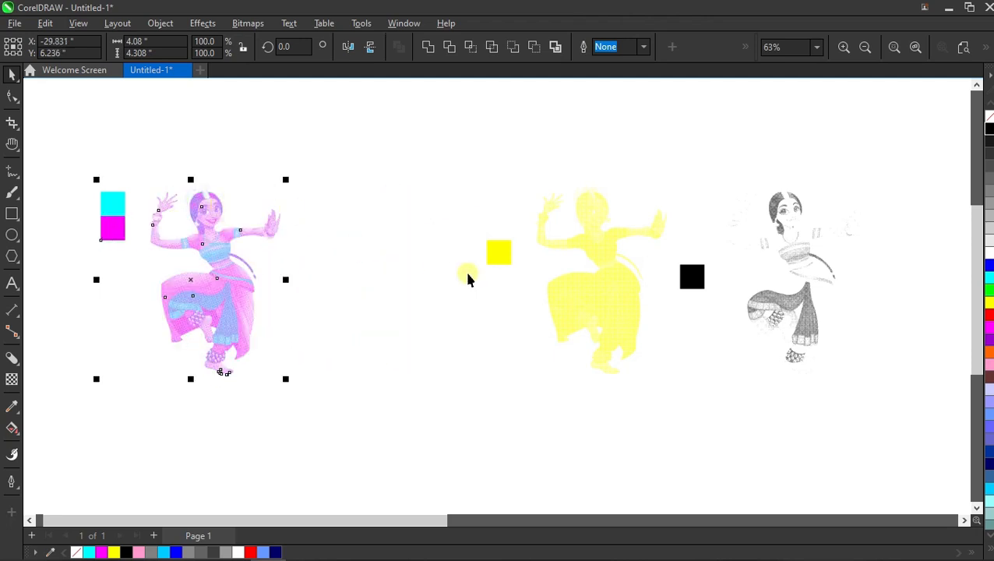
- Zoom in closely to examine the overlapping magenta and cyan halftone dots
left_click(421, 262)
scroll(338, 288, "up", 3)
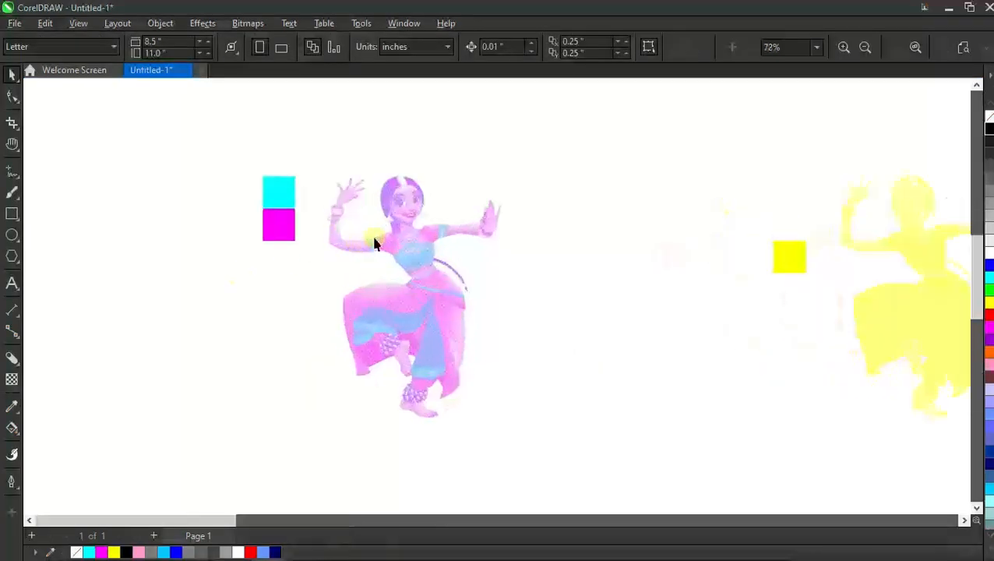
scroll(413, 210, "up", 5)
scroll(402, 277, "up", 4)
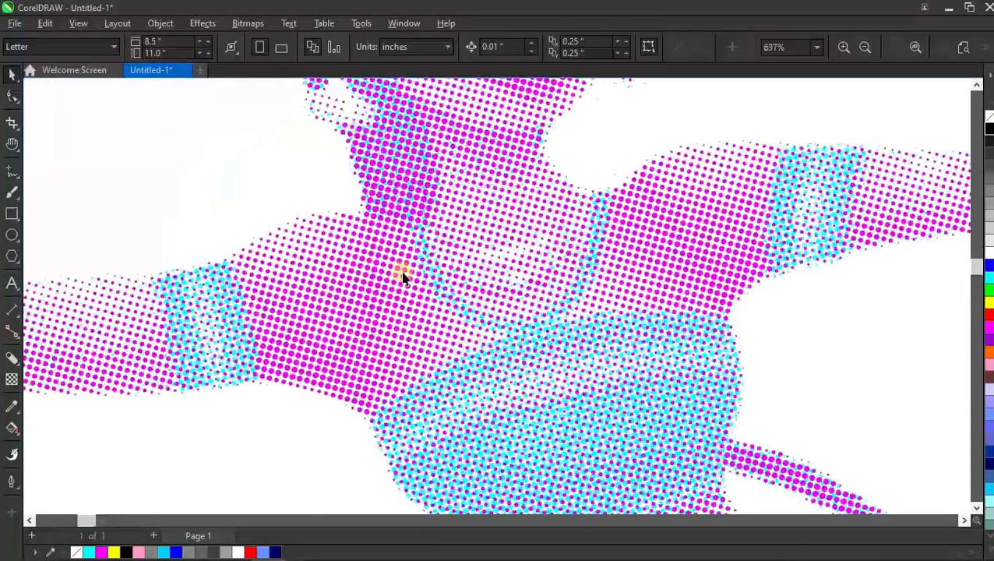
scroll(402, 276, "up", 8)
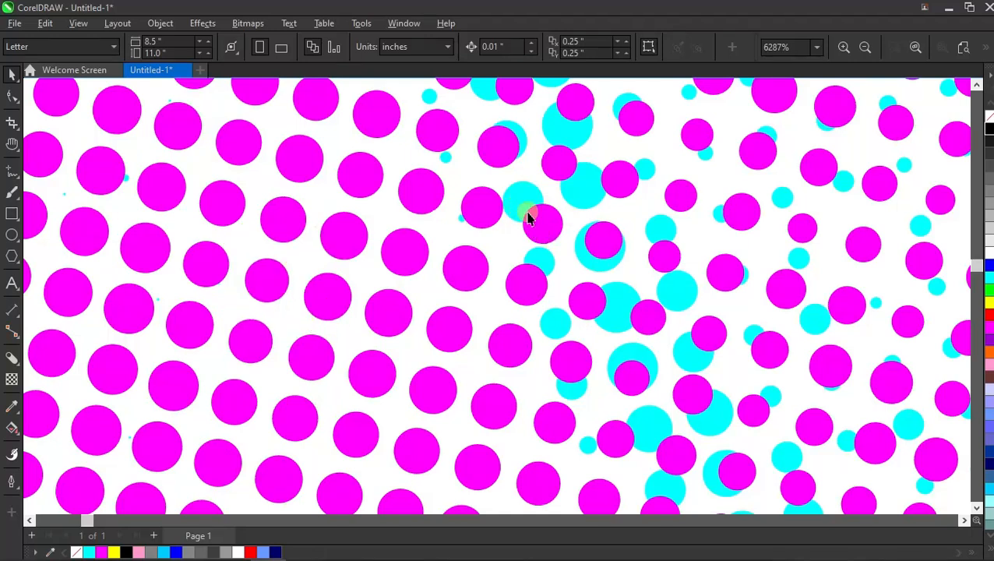
left_click(920, 48)
- Undo the move of the magenta dancer
key("ctrl+z")
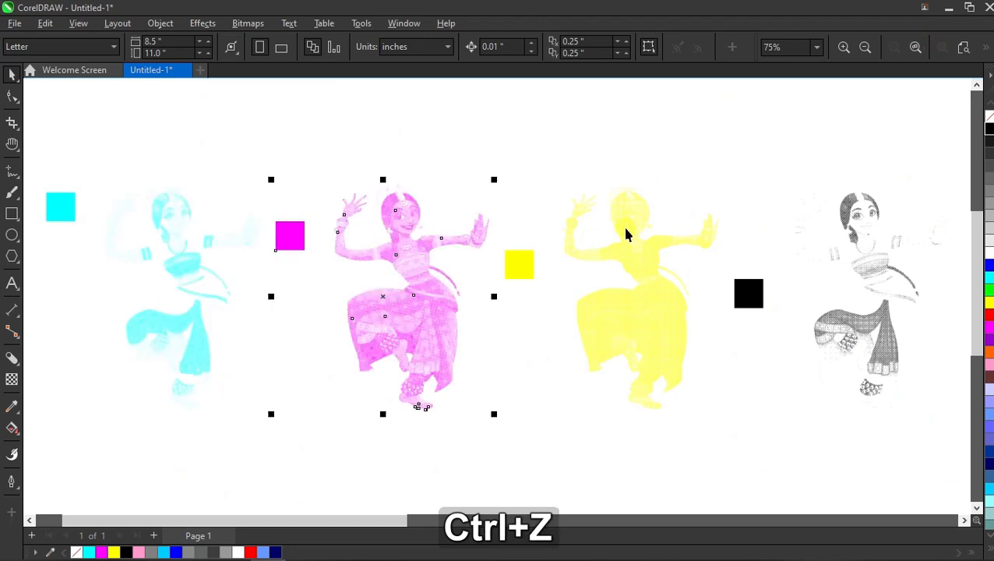
left_click(509, 340)
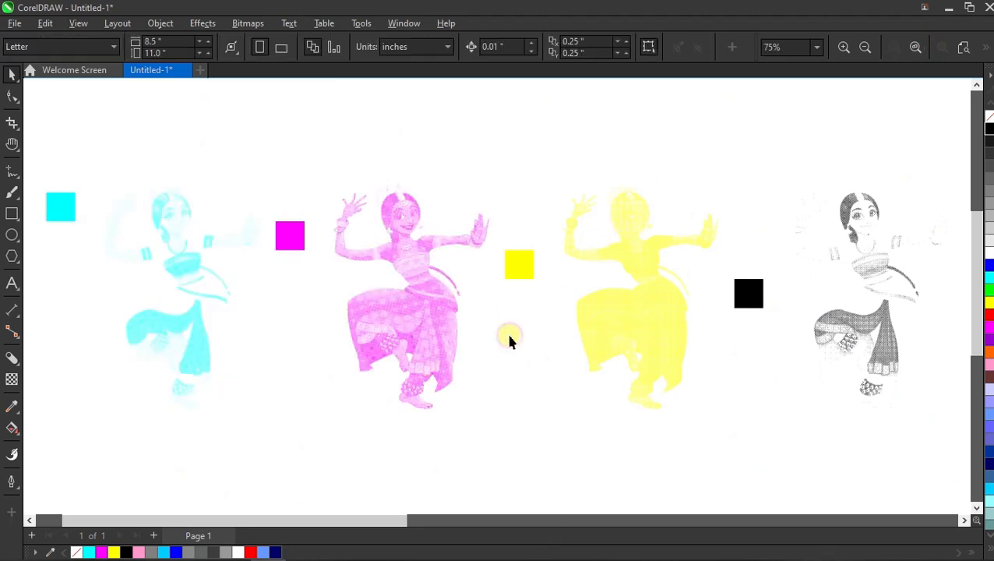
- Select all four dancers and set their transparency merge mode to Multiply
scroll(506, 304, "down", 1)
left_click_drag(895, 159, 120, 422)
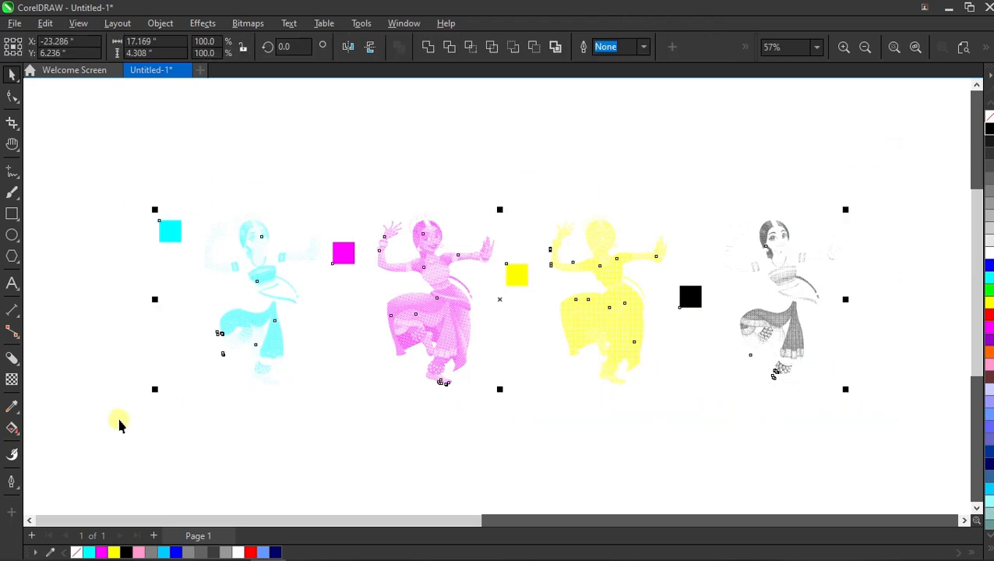
left_click(12, 381)
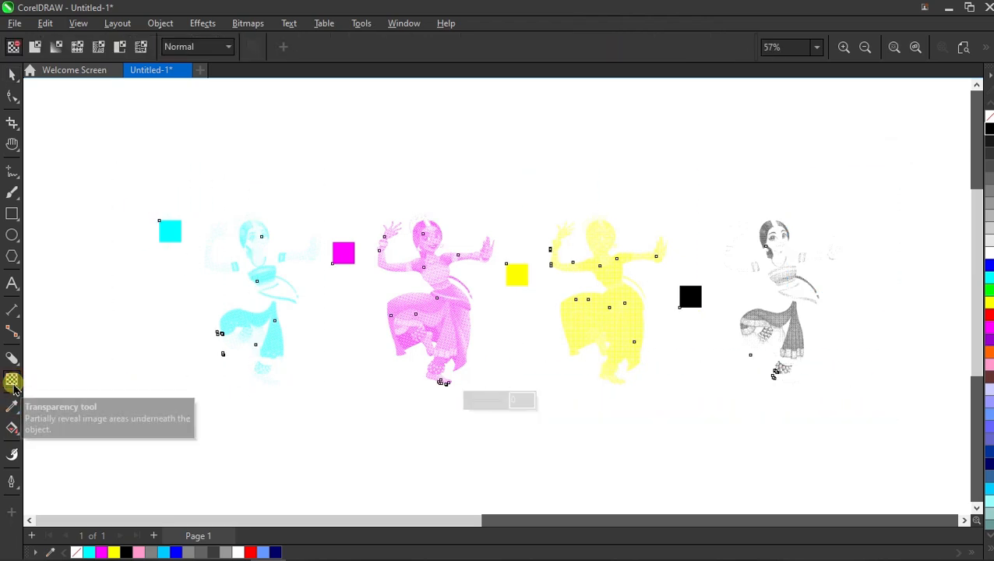
left_click(195, 46)
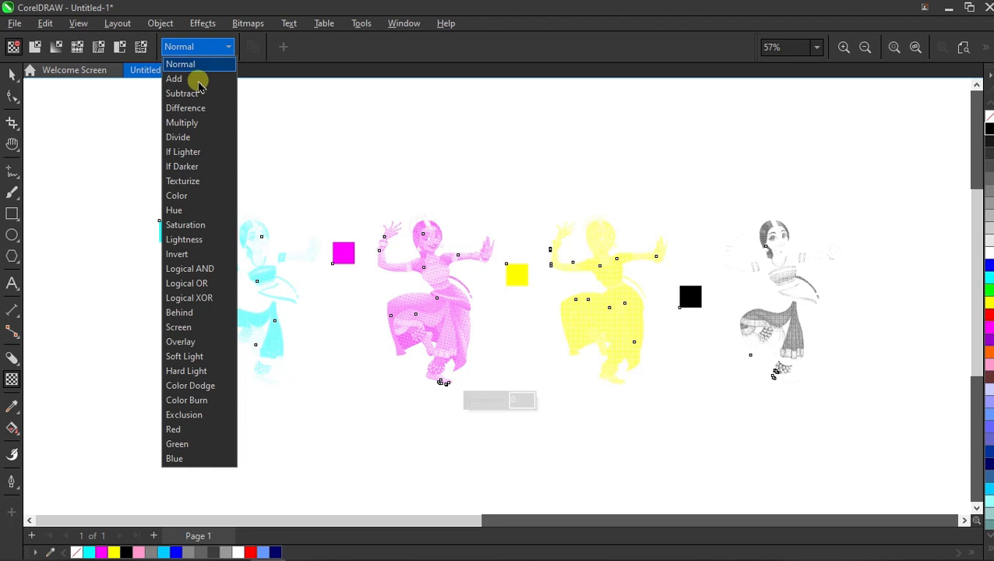
left_click(184, 122)
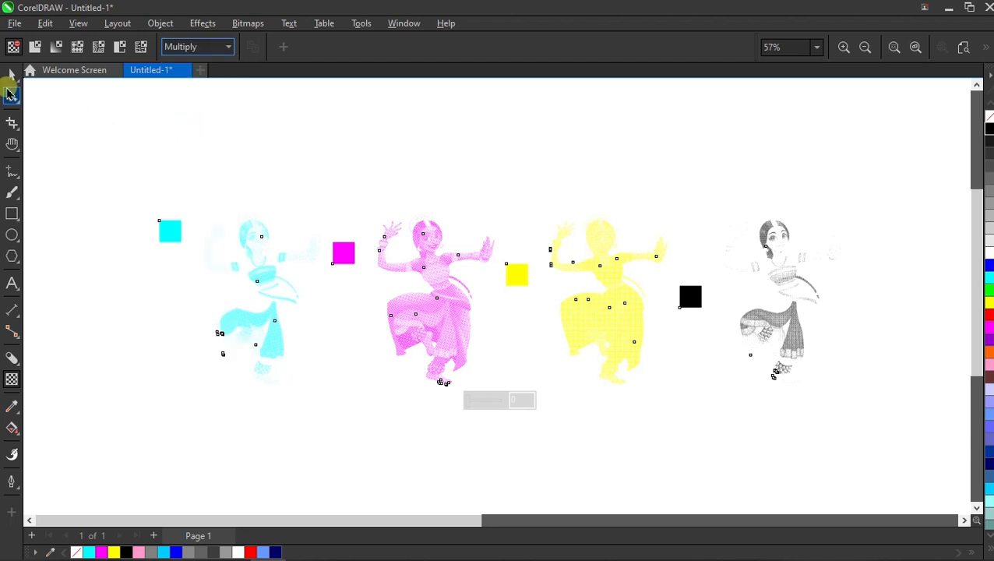
- Move the magenta dancer and its swatch onto the cyan dancer, stacking the swatches
left_click(11, 73)
left_click(293, 163)
left_click_drag(303, 201, 515, 463)
left_click_drag(332, 245, 155, 244)
- Zoom in to examine the multiplied cyan and magenta dots
left_click_drag(126, 180, 385, 441)
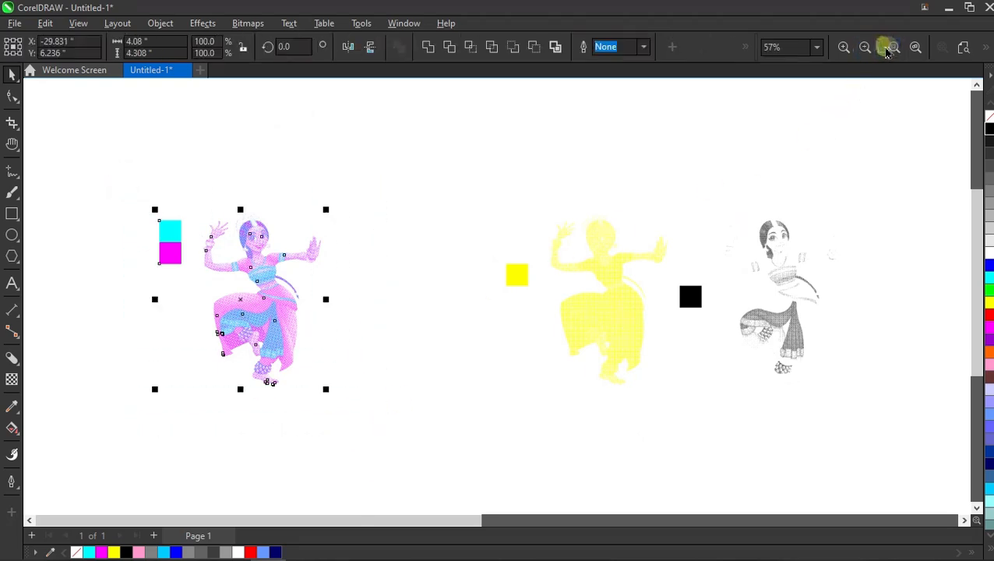
left_click(894, 47)
left_click(777, 173)
scroll(533, 218, "up", 2)
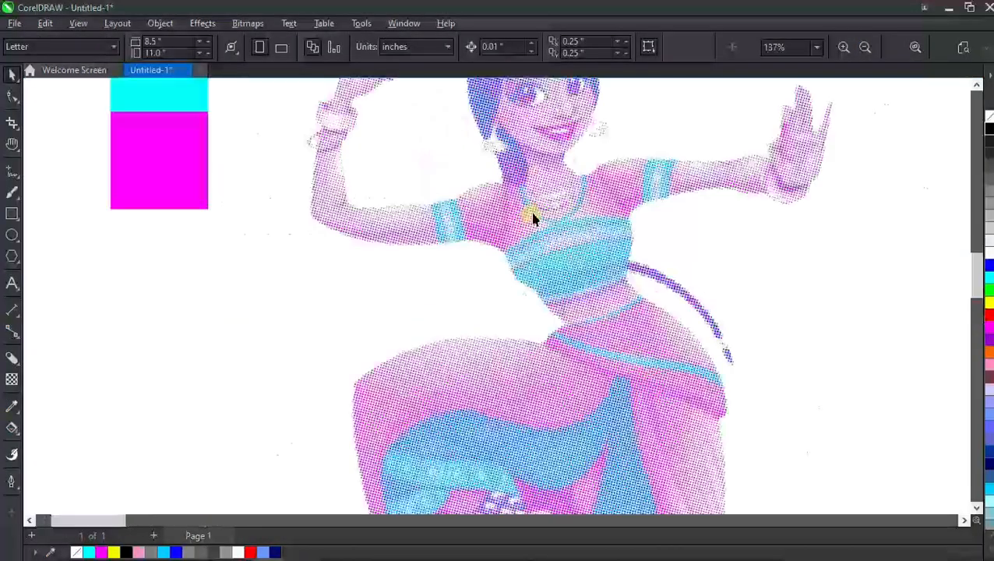
scroll(532, 219, "up", 9)
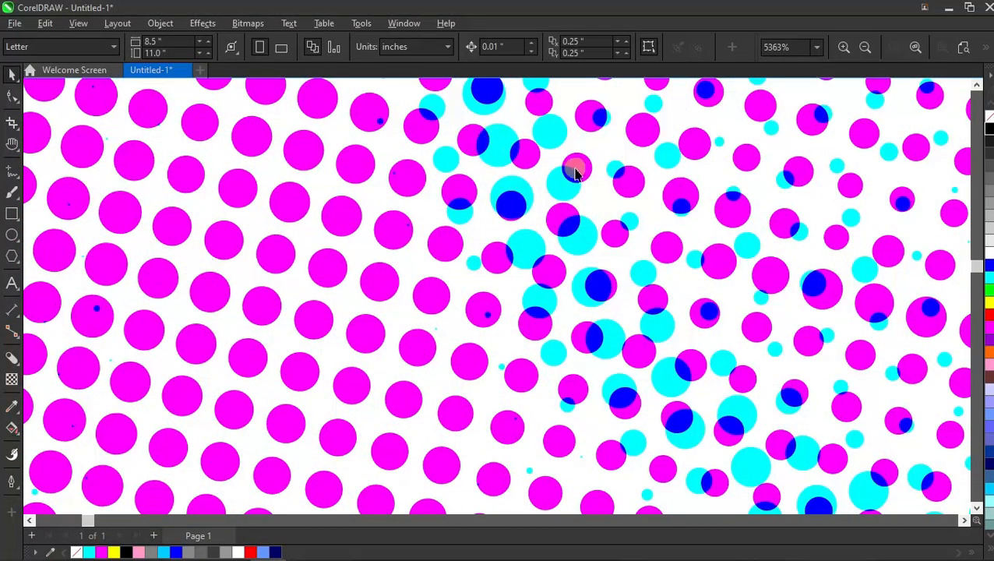
left_click(916, 48)
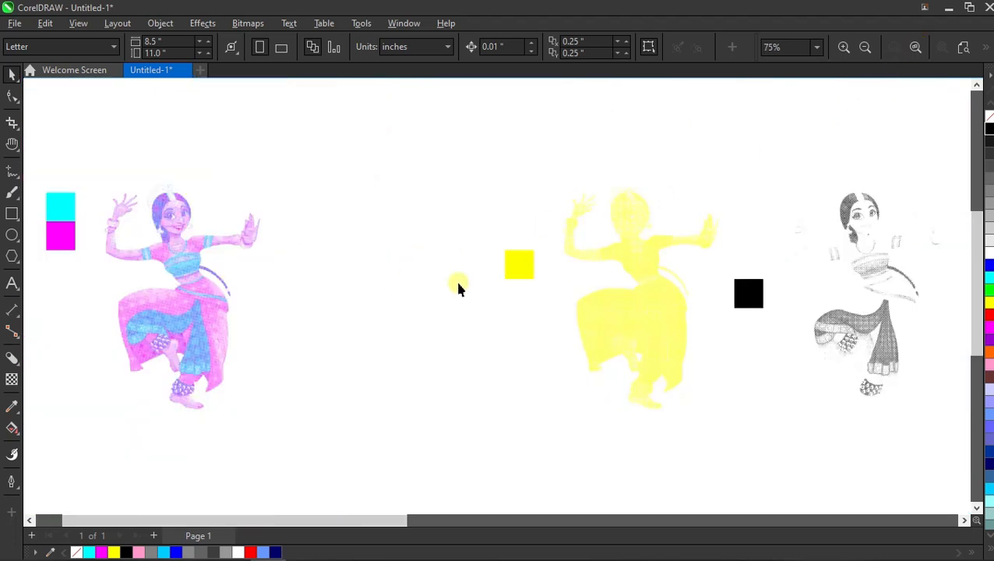
- Move the yellow dancer and its swatch onto the stacked cyan and magenta dancers
left_click_drag(492, 166, 744, 461)
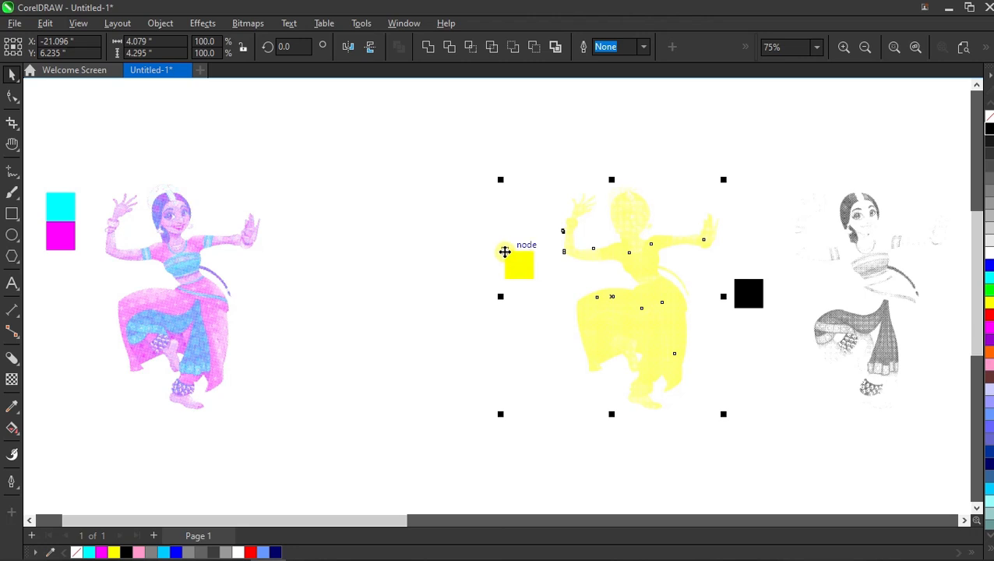
left_click_drag(505, 251, 45, 250)
- Move the black dancer and its swatch onto the stack to complete the composite
left_click_drag(681, 142, 974, 436)
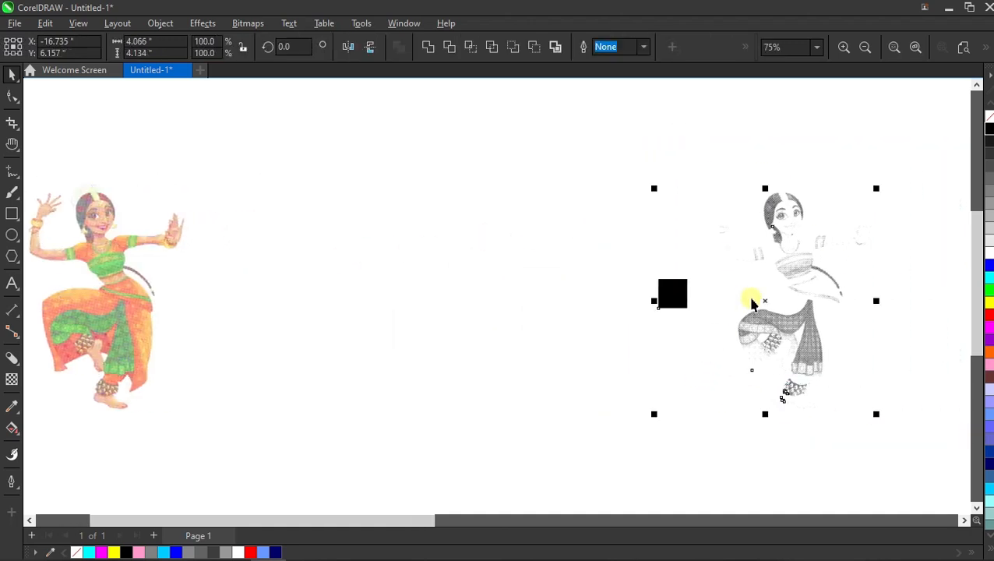
scroll(628, 312, "down", 2)
scroll(335, 338, "up", 1)
left_click_drag(756, 274, 282, 289)
left_click(549, 251)
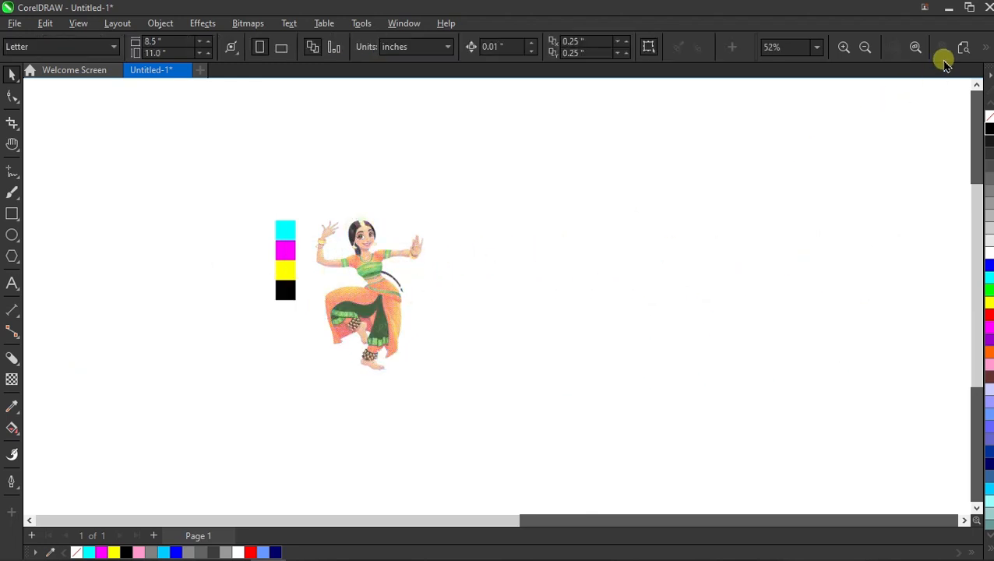
- Zoom in to examine the full-colour halftone dots of the composite dancer
left_click(917, 49)
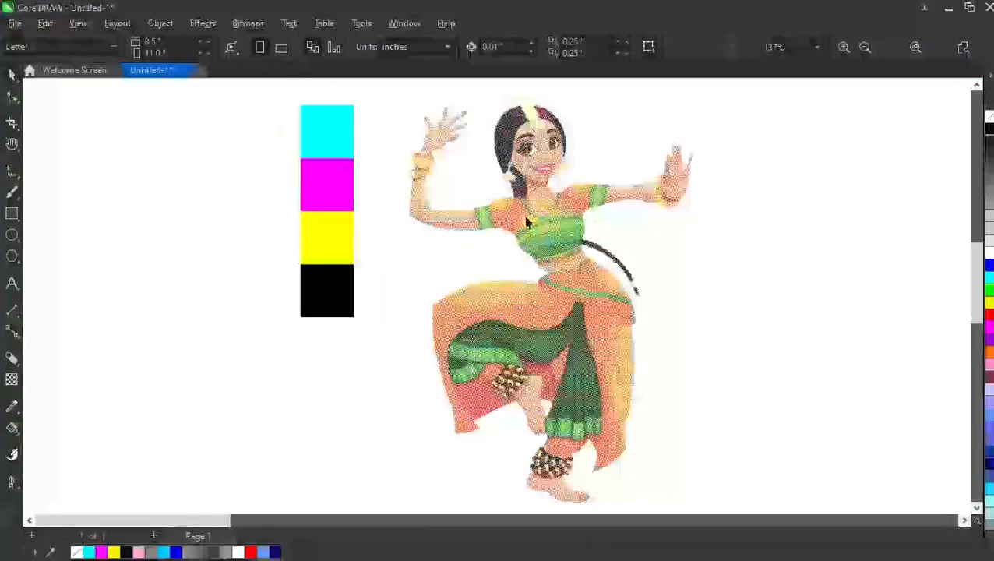
scroll(527, 222, "up", 6)
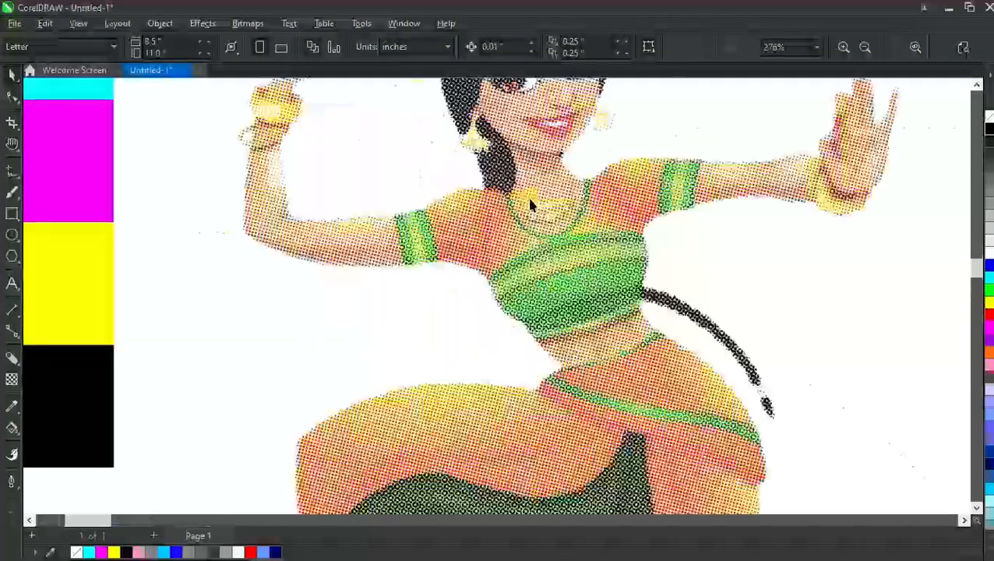
scroll(514, 205, "up", 3)
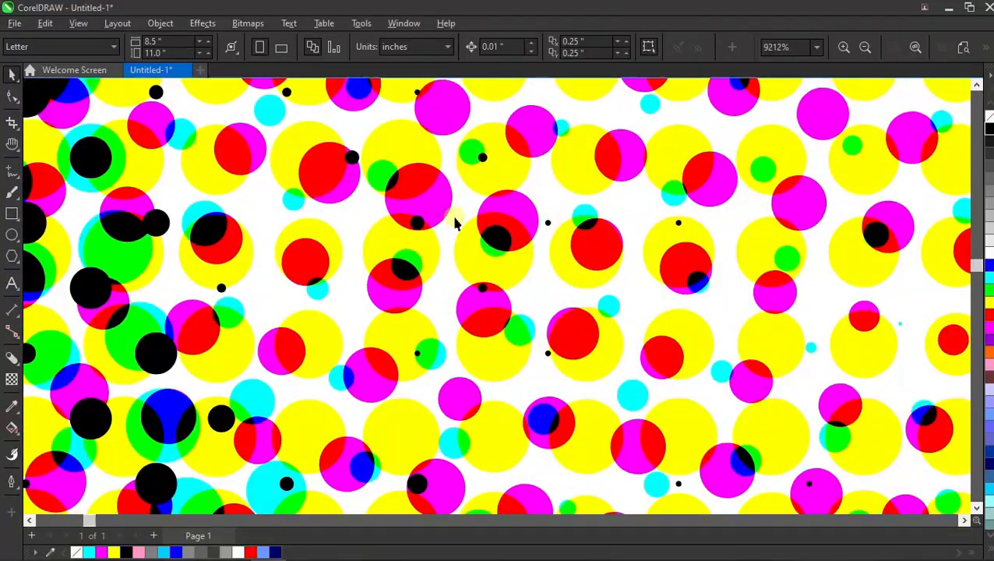
left_click(951, 56)
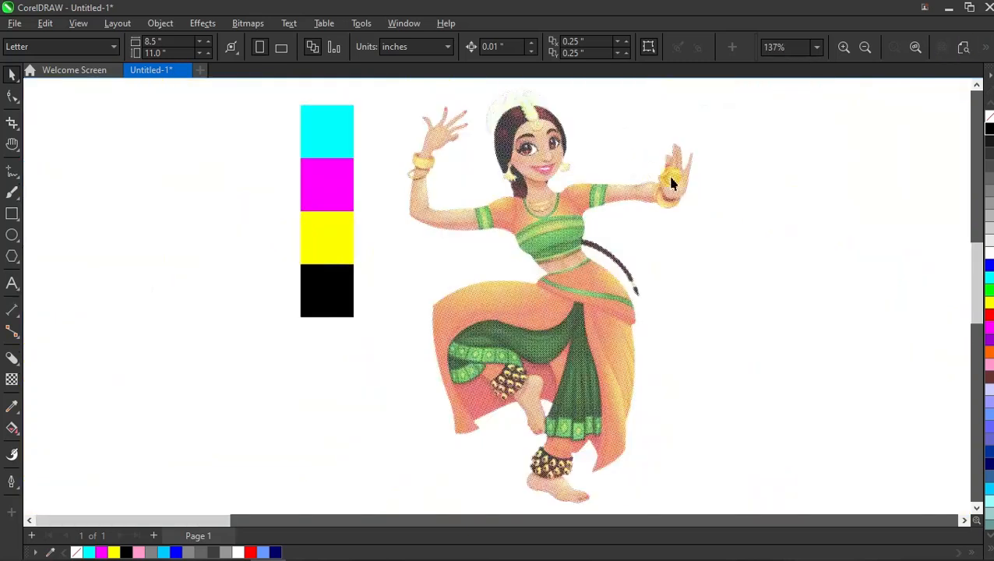
- Delete the four colour swatches and view the finished dancer in full-screen preview
left_click_drag(282, 97, 380, 346)
key("Delete")
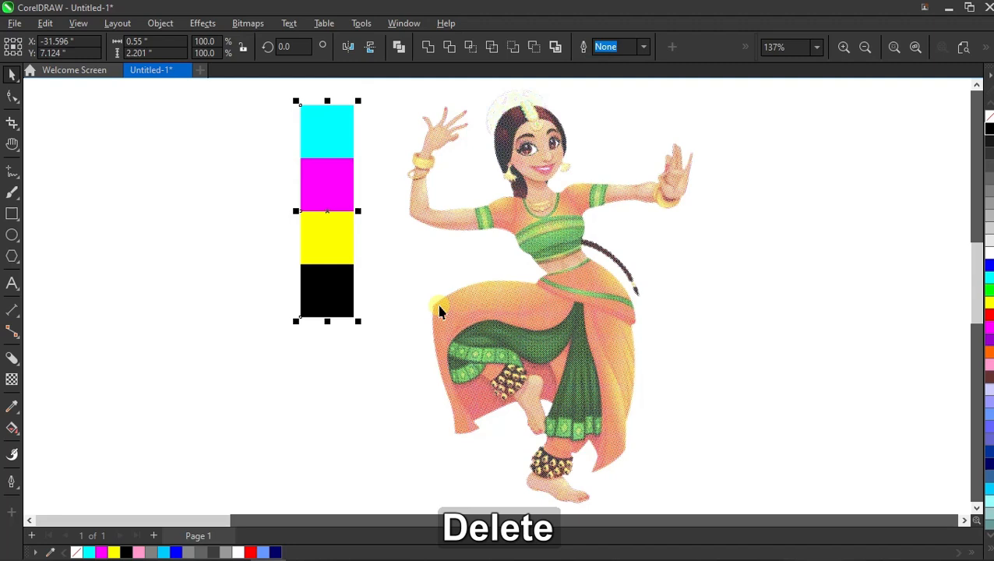
right_click(814, 136)
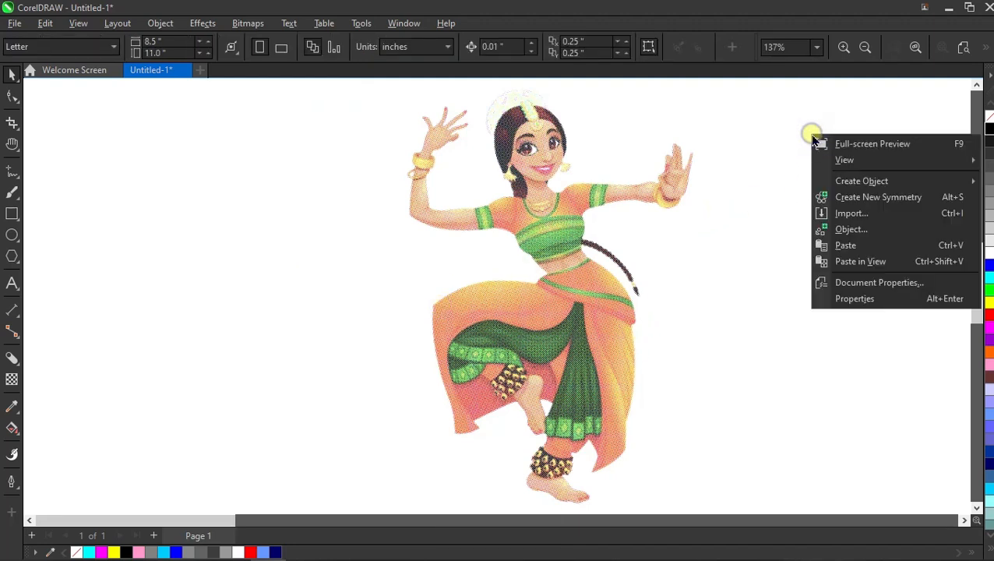
left_click(865, 144)
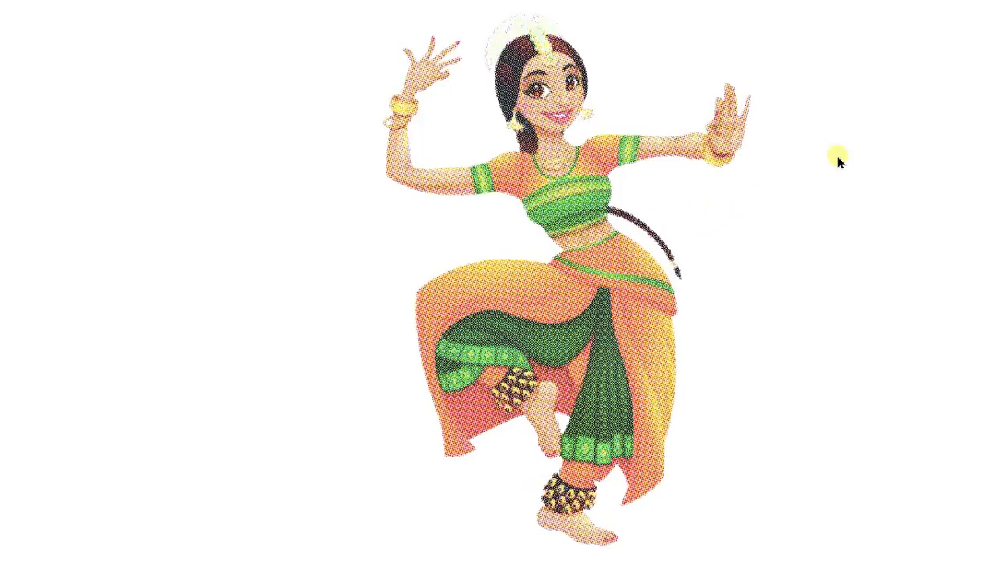